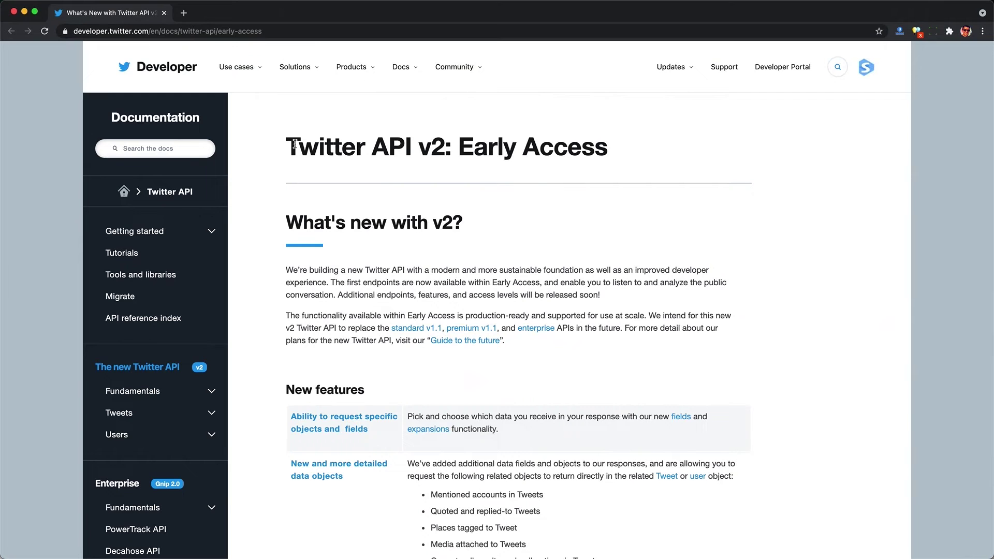
Step: Highlight the 'Twitter API v2: Early Access' page title and the introductory line below it
{"action": "left_click_drag", "start_coordinate": [286, 146], "coordinate": [607, 145]}
{"action": "left_click_drag", "start_coordinate": [280, 224], "coordinate": [495, 218]}
Step: Scroll the Early Access page and highlight the 500,000 and 10,000,000 monthly Tweet caps
{"action": "left_click", "coordinate": [495, 219]}
{"action": "scroll", "coordinate": [496, 230], "scroll_direction": "down", "scroll_amount": 2}
{"action": "scroll", "coordinate": [496, 230], "scroll_direction": "down", "scroll_amount": 3}
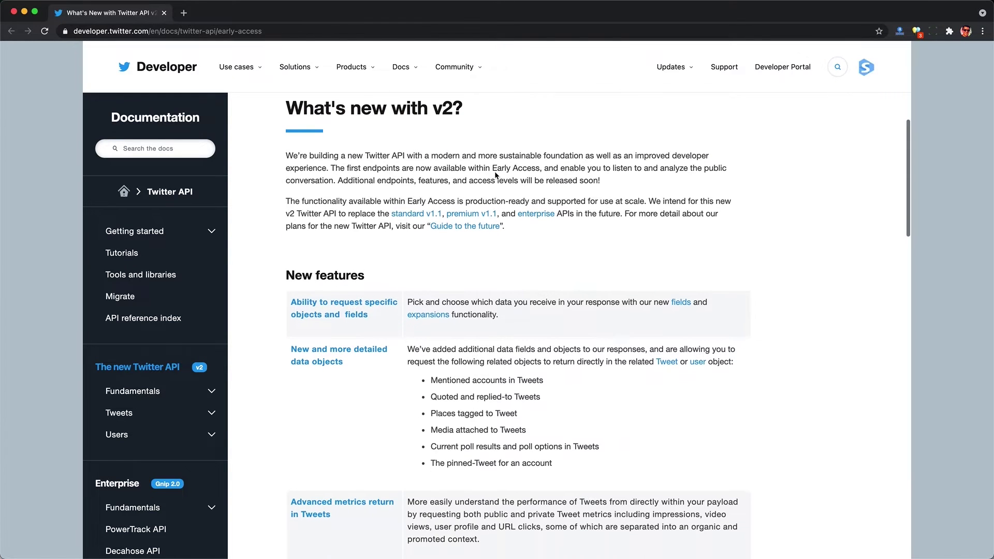
{"action": "left_click_drag", "start_coordinate": [492, 168], "coordinate": [539, 169]}
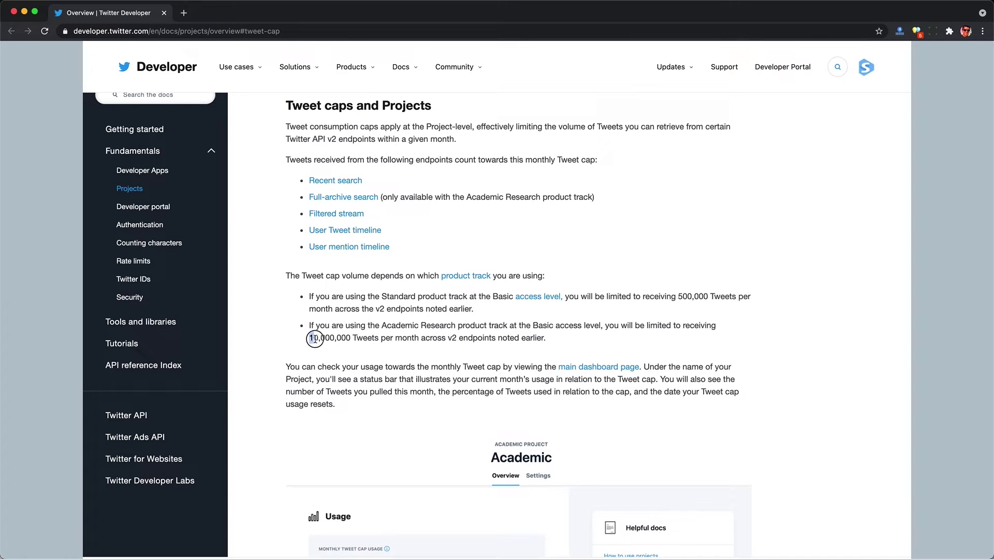
{"action": "left_click_drag", "start_coordinate": [316, 339], "coordinate": [497, 340]}
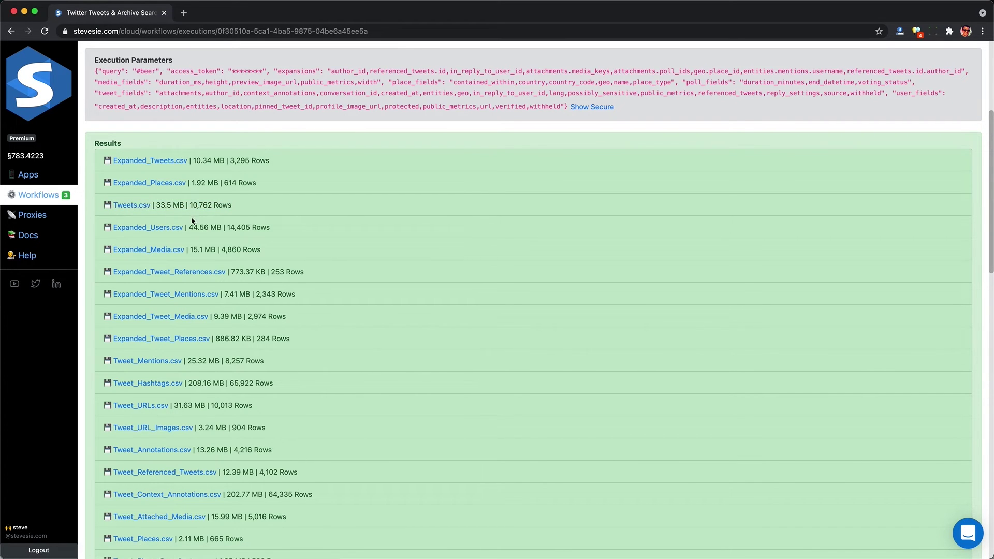
{"action": "left_click_drag", "start_coordinate": [274, 225], "coordinate": [102, 231]}
{"action": "left_click_drag", "start_coordinate": [263, 249], "coordinate": [106, 252]}
{"action": "left_click_drag", "start_coordinate": [288, 341], "coordinate": [98, 339]}
{"action": "left_click_drag", "start_coordinate": [262, 381], "coordinate": [106, 382]}
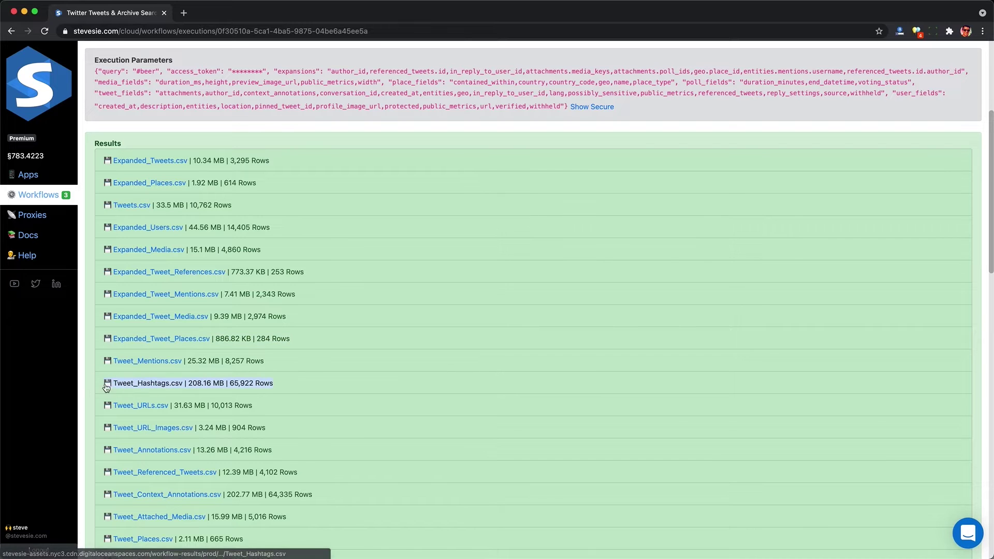
{"action": "left_click_drag", "start_coordinate": [261, 405], "coordinate": [107, 406]}
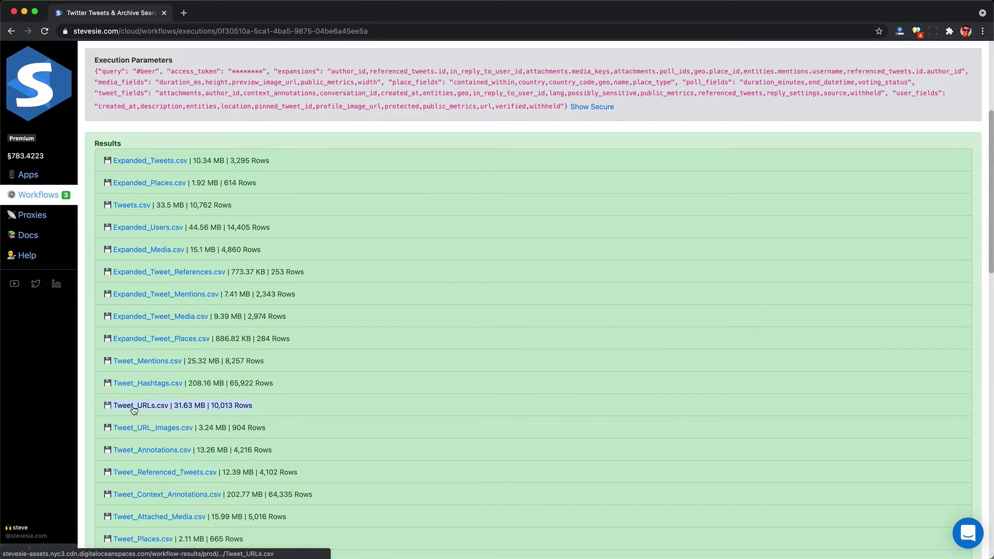
Step: Return to the Early Access docs and highlight the 'Twitter API v2: Early Access' title
{"action": "left_click", "coordinate": [255, 420]}
{"action": "scroll", "coordinate": [255, 420], "scroll_direction": "down", "scroll_amount": 3}
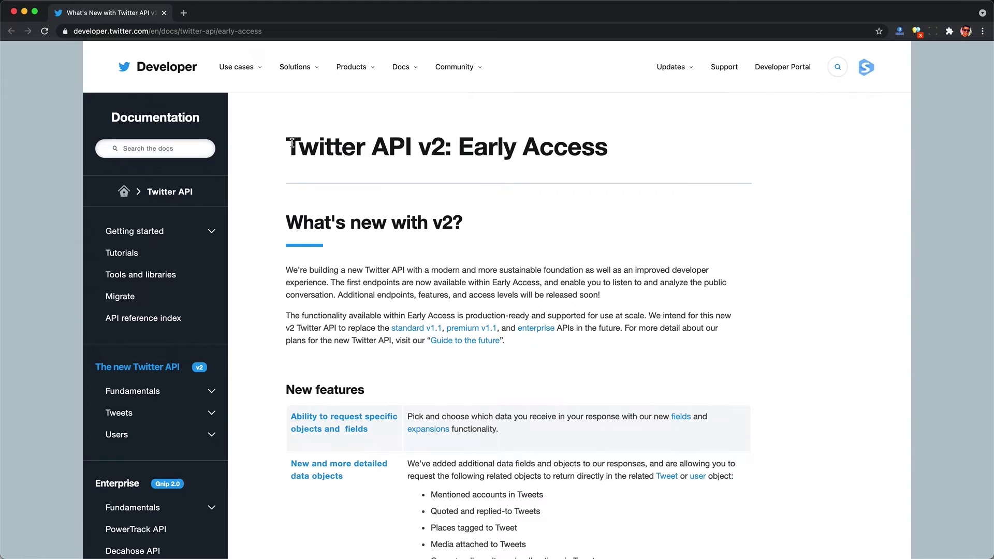
{"action": "left_click_drag", "start_coordinate": [292, 144], "coordinate": [609, 145]}
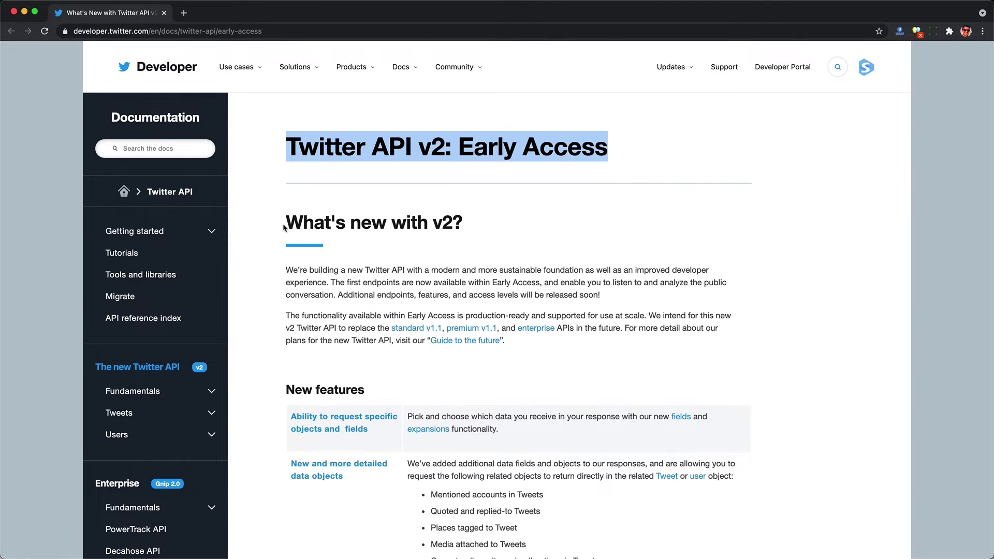
{"action": "left_click_drag", "start_coordinate": [284, 226], "coordinate": [495, 220]}
{"action": "left_click", "coordinate": [495, 219]}
Step: Scroll to the new features and highlight 'production-ready and supported for use at scale'
{"action": "scroll", "coordinate": [495, 229], "scroll_direction": "down", "scroll_amount": 3}
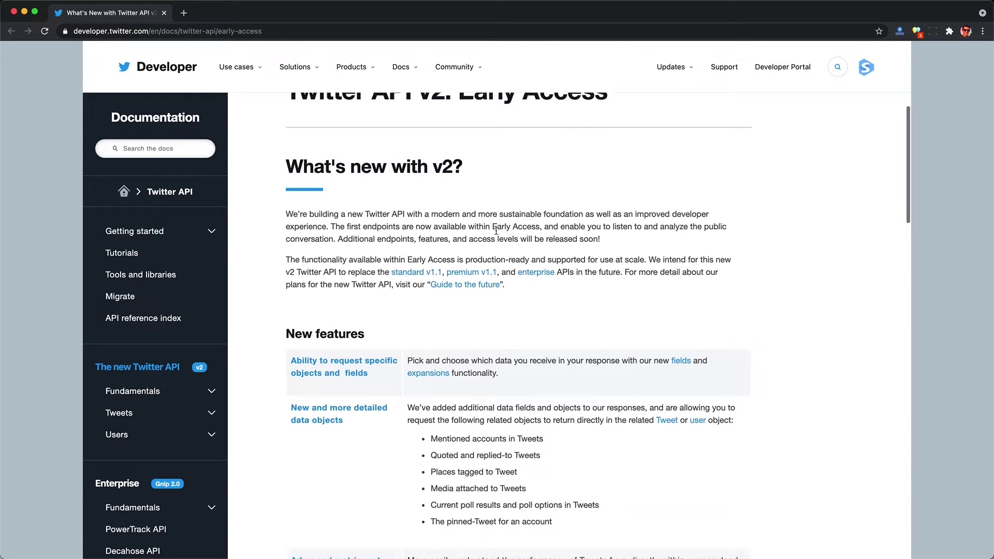
{"action": "scroll", "coordinate": [497, 217], "scroll_direction": "down", "scroll_amount": 2}
{"action": "left_click_drag", "start_coordinate": [492, 169], "coordinate": [539, 170]}
{"action": "left_click", "coordinate": [538, 170]}
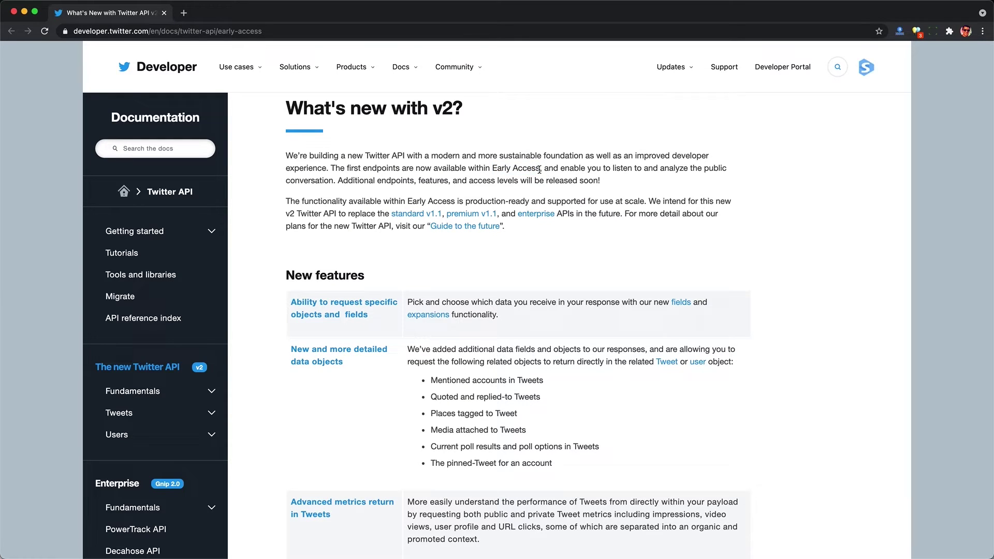
{"action": "left_click_drag", "start_coordinate": [467, 201], "coordinate": [642, 202]}
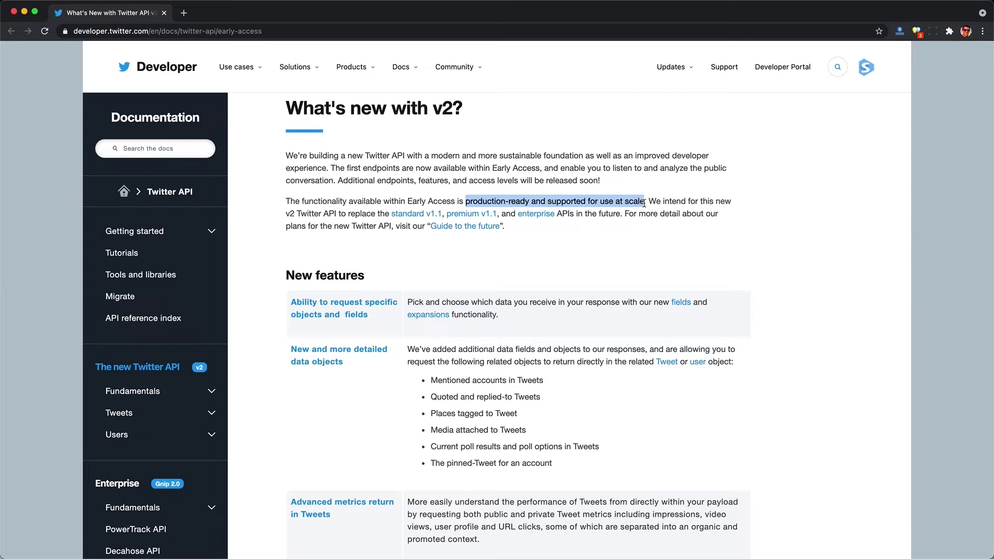
{"action": "left_click", "coordinate": [644, 204]}
Step: Scroll to the Updated endpoints table and highlight the Recent search and Full-archive search rows
{"action": "scroll", "coordinate": [641, 216], "scroll_direction": "down", "scroll_amount": 10}
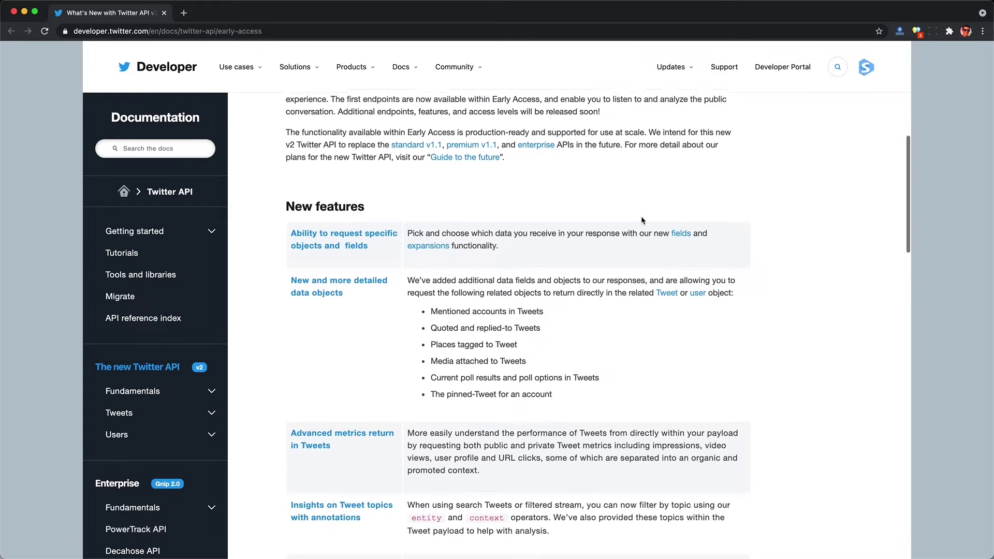
{"action": "scroll", "coordinate": [641, 217], "scroll_direction": "down", "scroll_amount": 7}
{"action": "scroll", "coordinate": [641, 217], "scroll_direction": "down", "scroll_amount": 2}
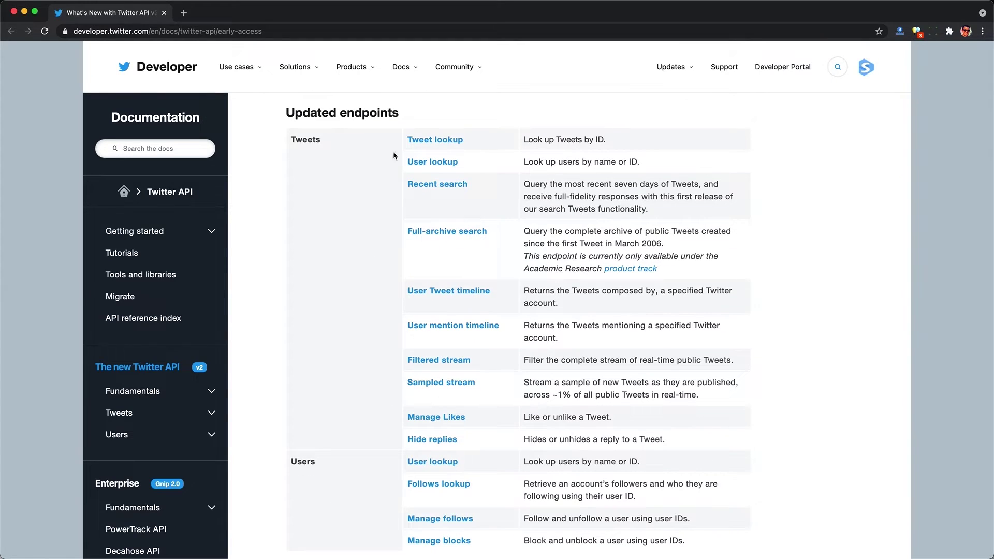
{"action": "left_click_drag", "start_coordinate": [403, 184], "coordinate": [687, 269]}
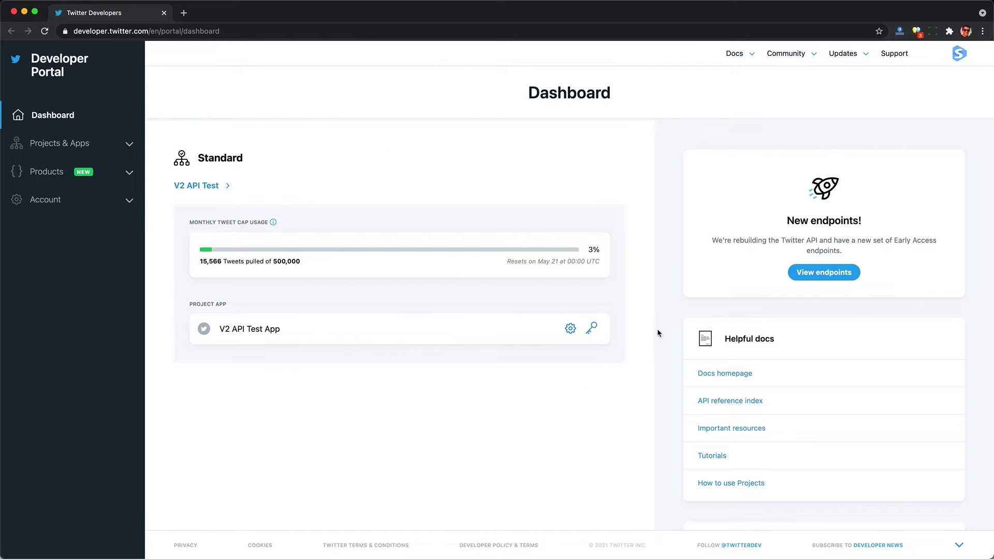
Step: Highlight the project's usage line: 15,566 of 500,000 Tweets pulled
{"action": "scroll", "coordinate": [663, 333], "scroll_direction": "down", "scroll_amount": 12}
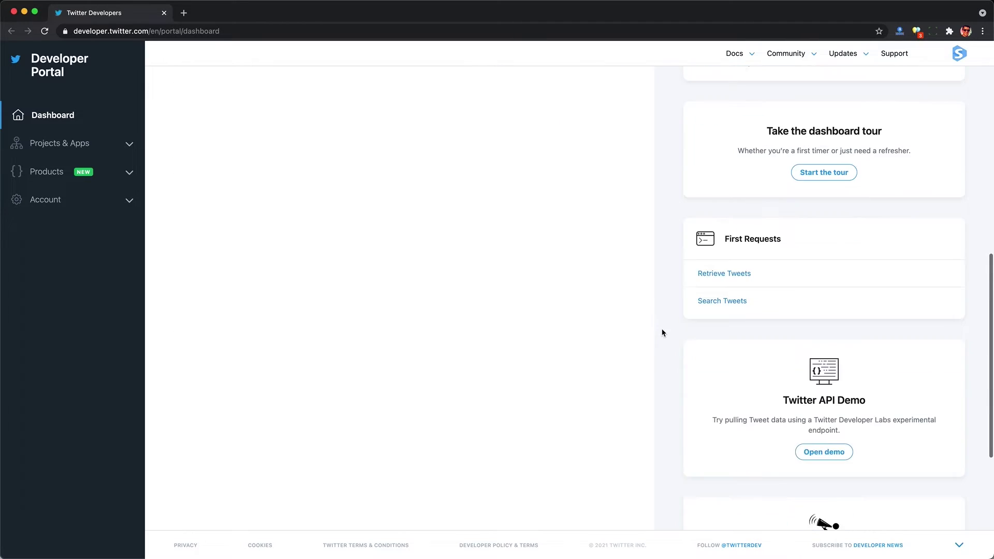
{"action": "scroll", "coordinate": [663, 333], "scroll_direction": "up", "scroll_amount": 6}
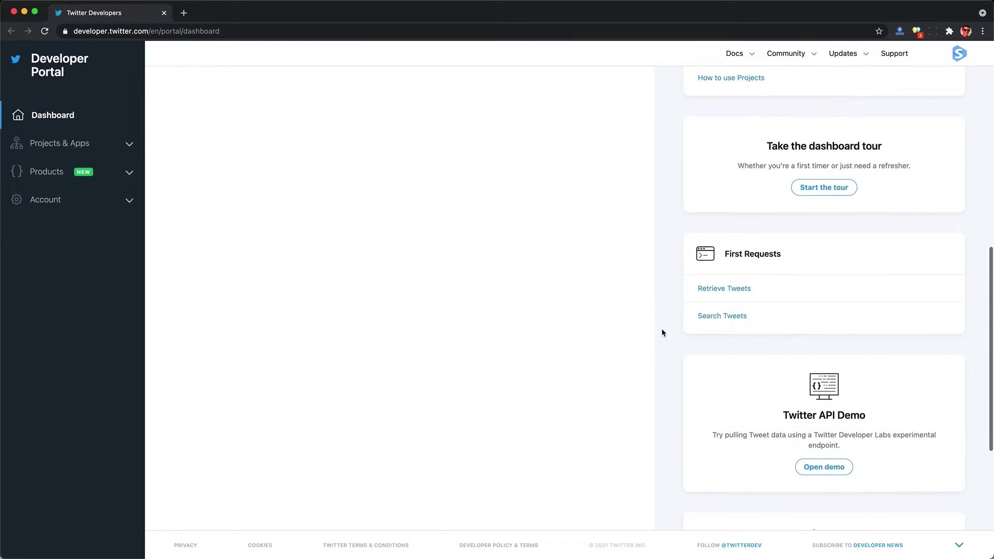
{"action": "scroll", "coordinate": [663, 333], "scroll_direction": "up", "scroll_amount": 5}
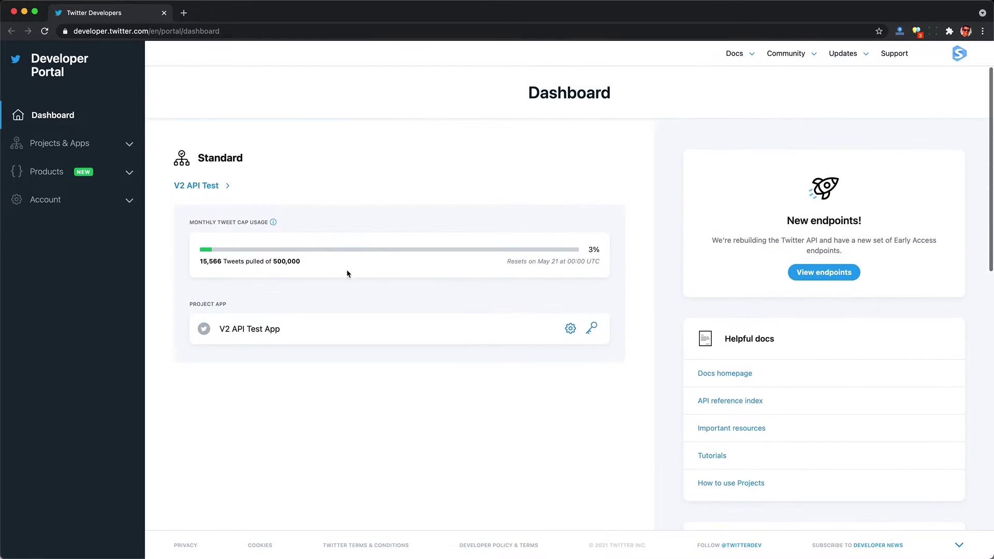
{"action": "left_click_drag", "start_coordinate": [309, 262], "coordinate": [196, 265]}
{"action": "left_click", "coordinate": [195, 266]}
{"action": "triple_click", "coordinate": [195, 261]}
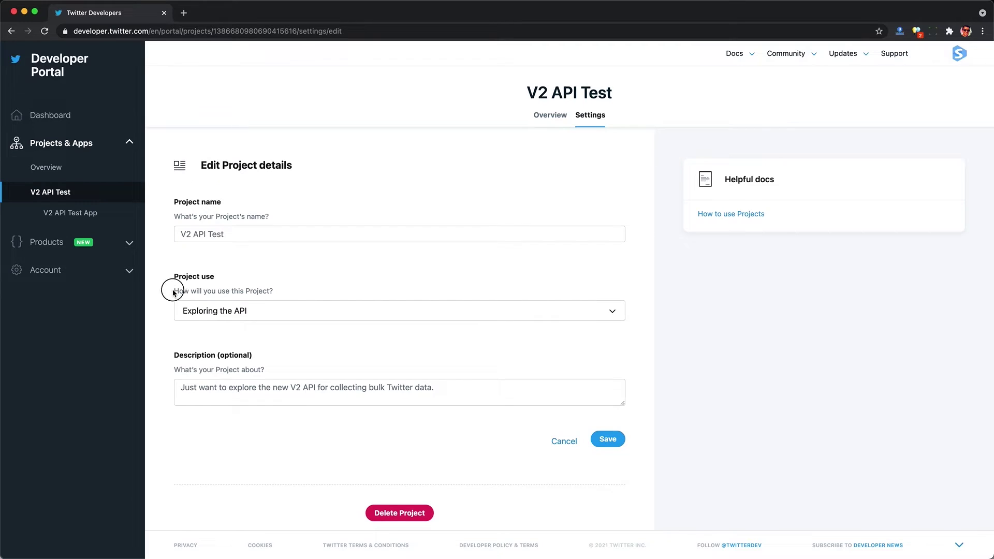
Step: Keep 'Exploring the API' as the project use, review the description, and save the project details
{"action": "left_click_drag", "start_coordinate": [173, 293], "coordinate": [278, 291]}
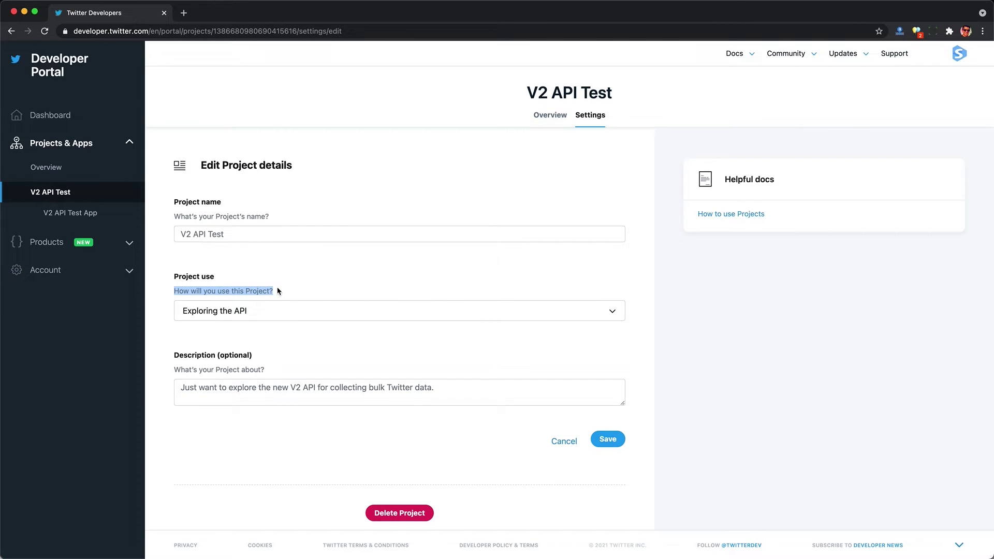
{"action": "left_click", "coordinate": [284, 311]}
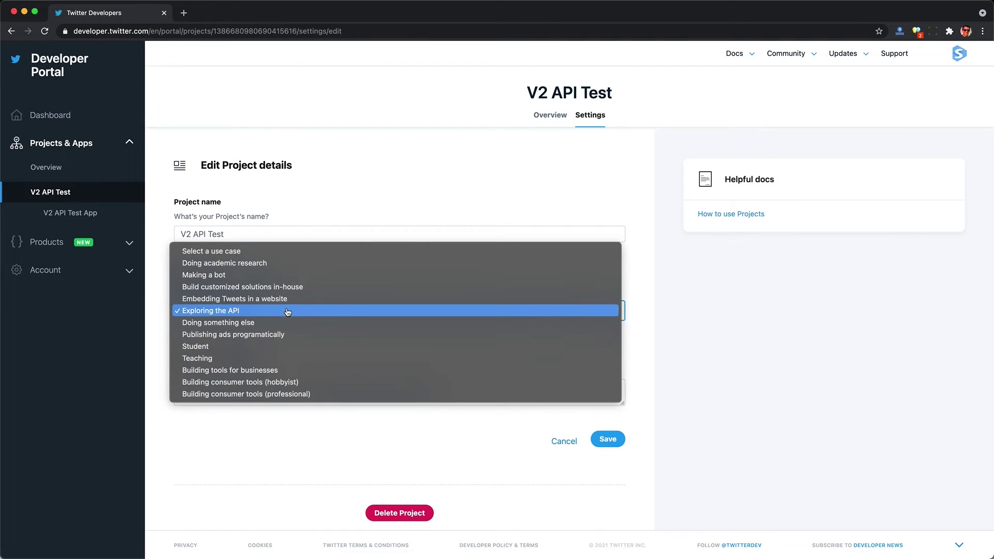
{"action": "left_click", "coordinate": [320, 310]}
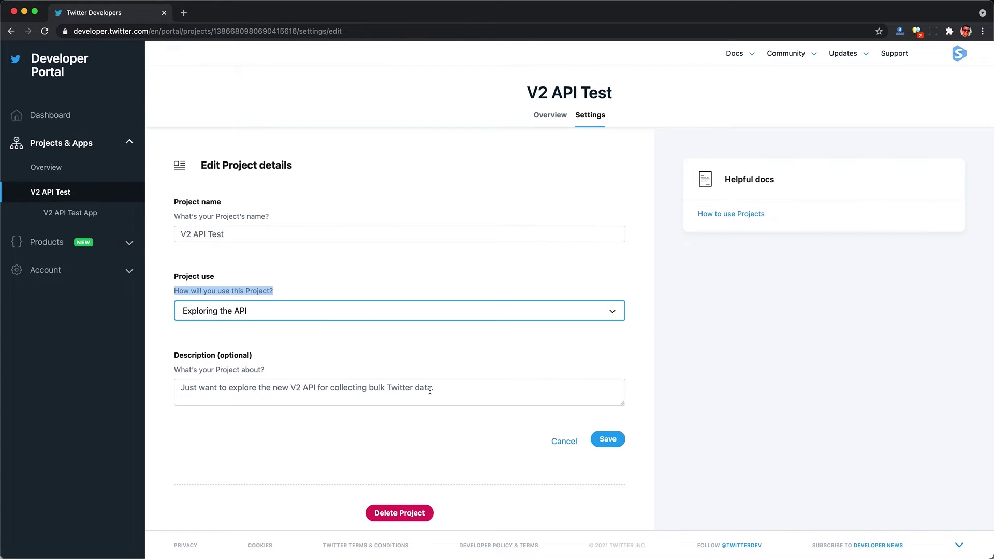
{"action": "left_click", "coordinate": [444, 389]}
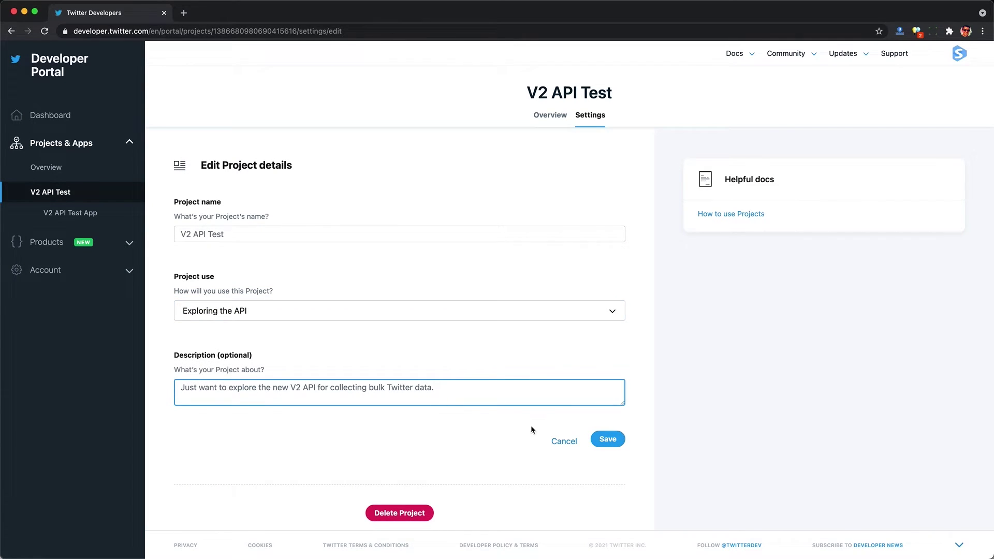
{"action": "left_click", "coordinate": [608, 439]}
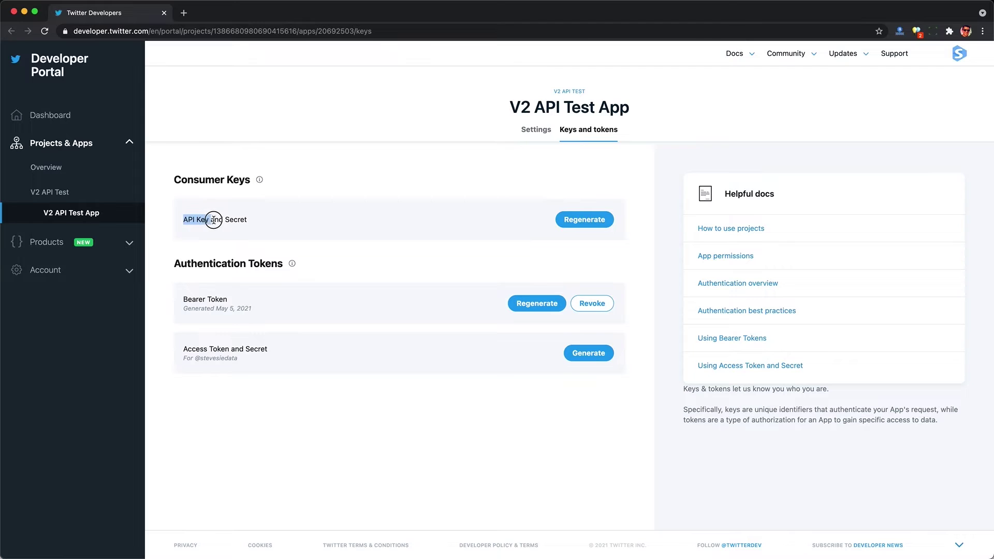
Step: Review the API Key and Secret and Bearer Token entries, then regenerate the bearer token
{"action": "left_click_drag", "start_coordinate": [215, 219], "coordinate": [249, 223]}
{"action": "left_click", "coordinate": [248, 219]}
{"action": "left_click_drag", "start_coordinate": [185, 298], "coordinate": [228, 300]}
{"action": "left_click", "coordinate": [228, 302]}
{"action": "left_click", "coordinate": [550, 308]}
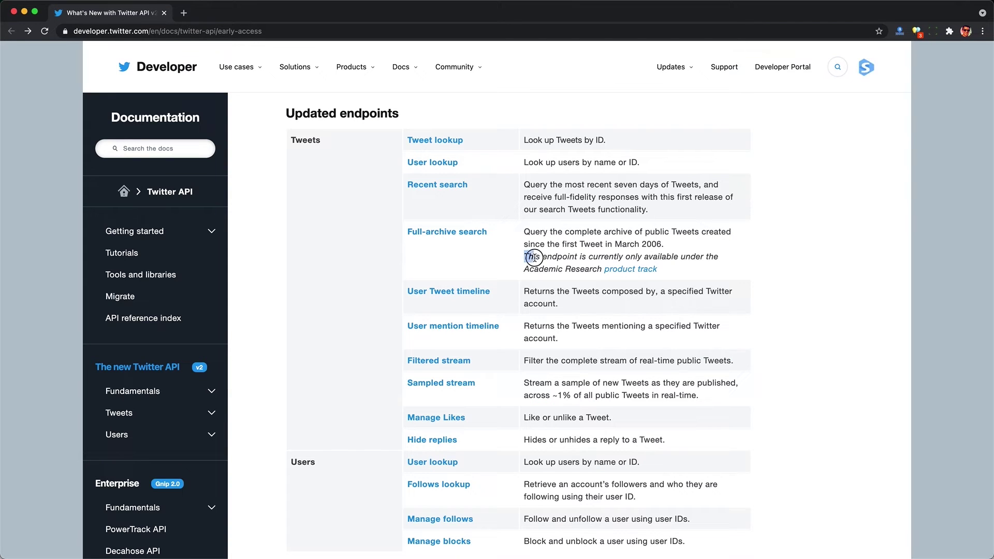
Step: Follow the Full-archive search product track link and read about the Standard and Academic Research Project types
{"action": "left_click_drag", "start_coordinate": [544, 259], "coordinate": [661, 271]}
{"action": "left_click", "coordinate": [640, 272]}
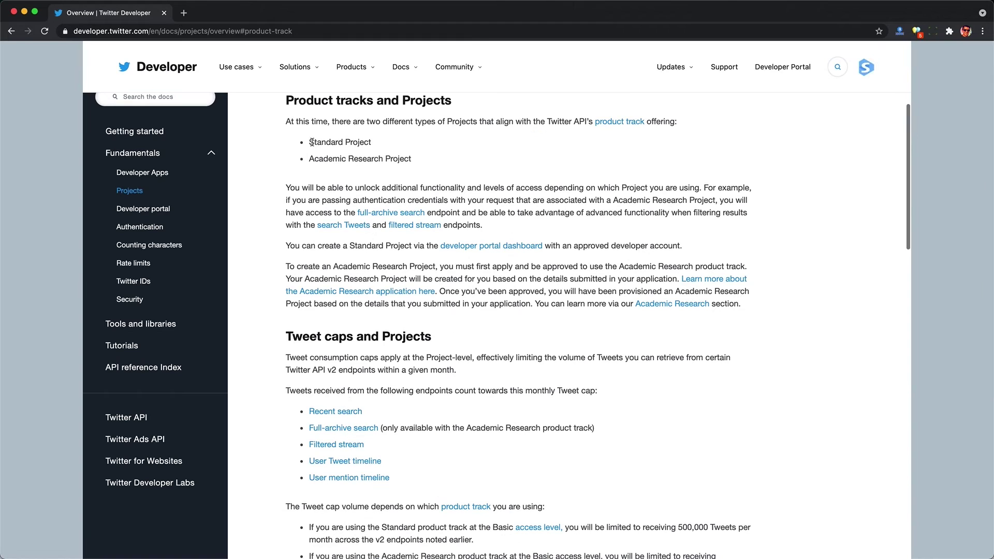
{"action": "left_click_drag", "start_coordinate": [312, 141], "coordinate": [427, 163]}
{"action": "left_click", "coordinate": [427, 163]}
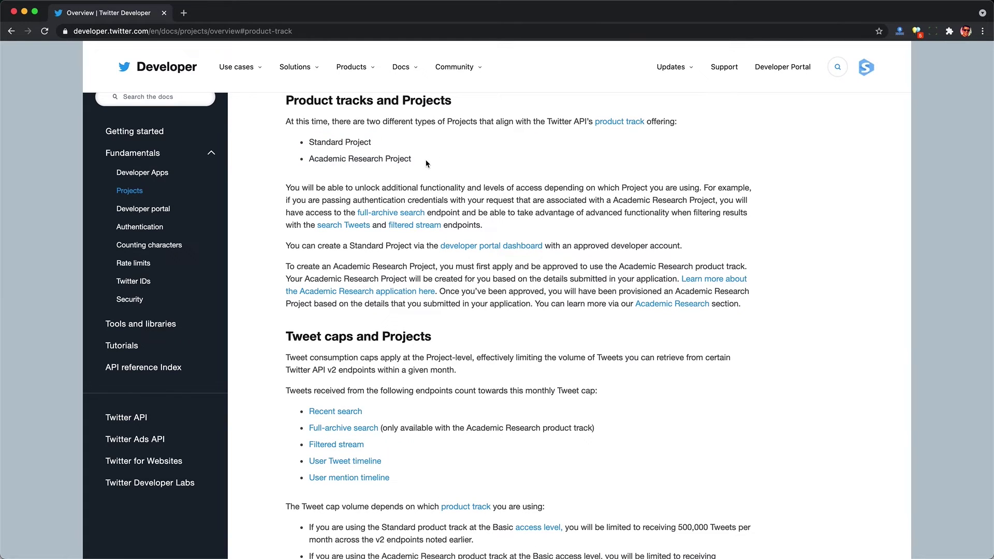
{"action": "left_click", "coordinate": [619, 128]}
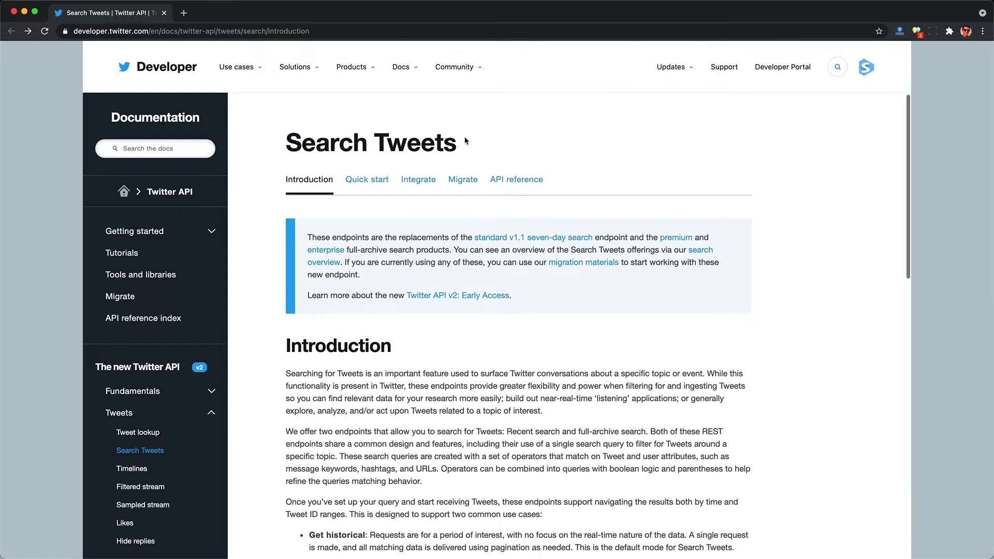
Step: On the Search Tweets introduction, highlight the Recent search and Full-archive search headings
{"action": "scroll", "coordinate": [465, 141], "scroll_direction": "down", "scroll_amount": 4}
{"action": "scroll", "coordinate": [465, 140], "scroll_direction": "down", "scroll_amount": 7}
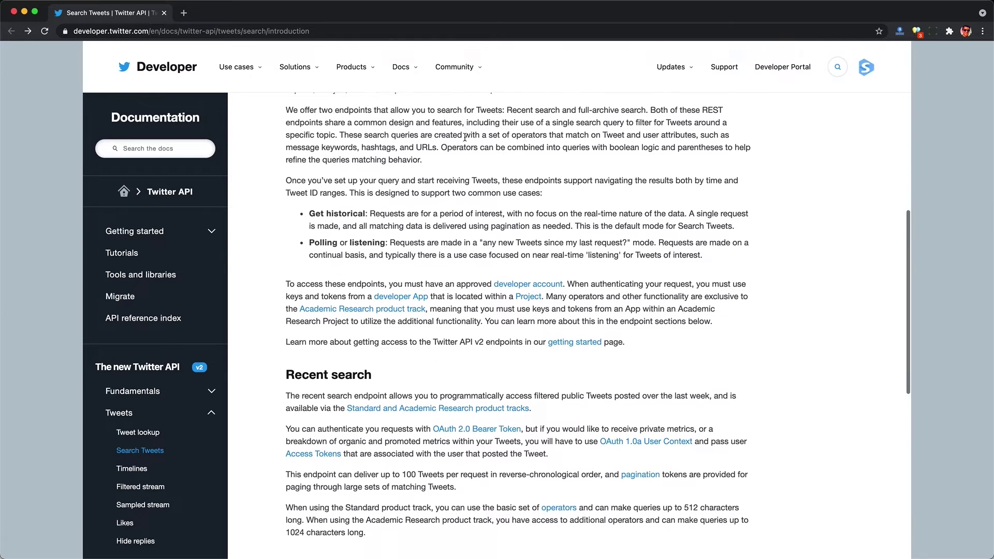
{"action": "scroll", "coordinate": [450, 137], "scroll_direction": "down", "scroll_amount": 2}
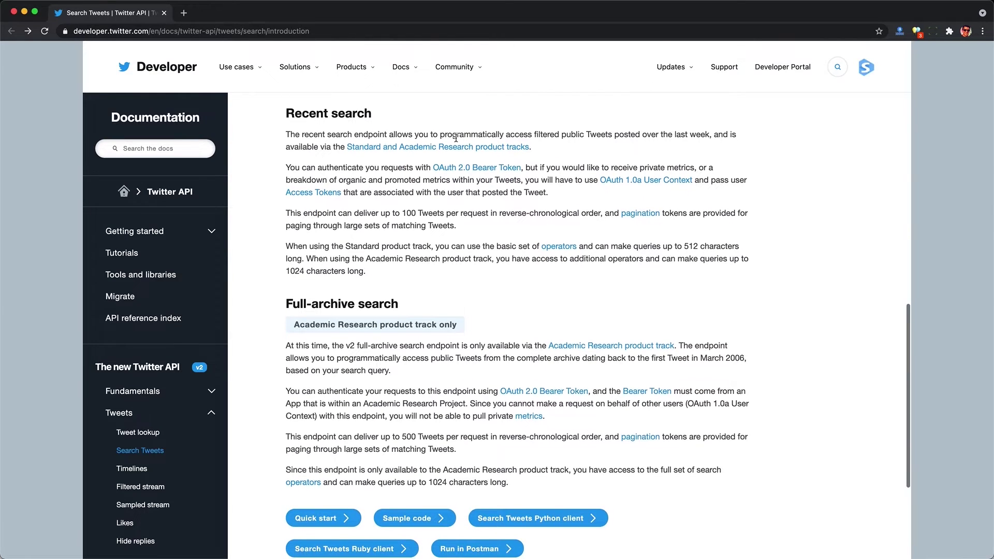
{"action": "left_click_drag", "start_coordinate": [291, 114], "coordinate": [406, 115]}
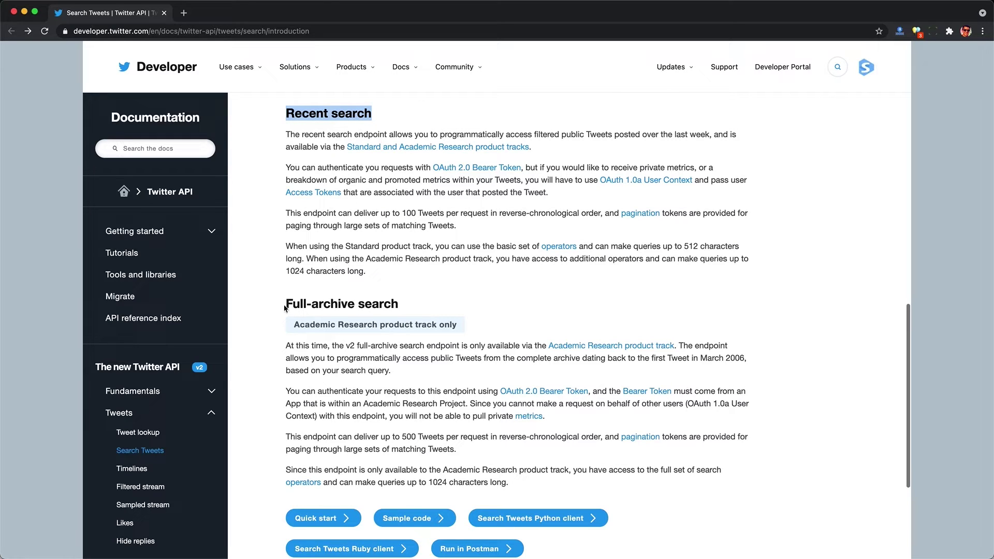
{"action": "left_click_drag", "start_coordinate": [284, 307], "coordinate": [418, 306]}
{"action": "left_click", "coordinate": [449, 313]}
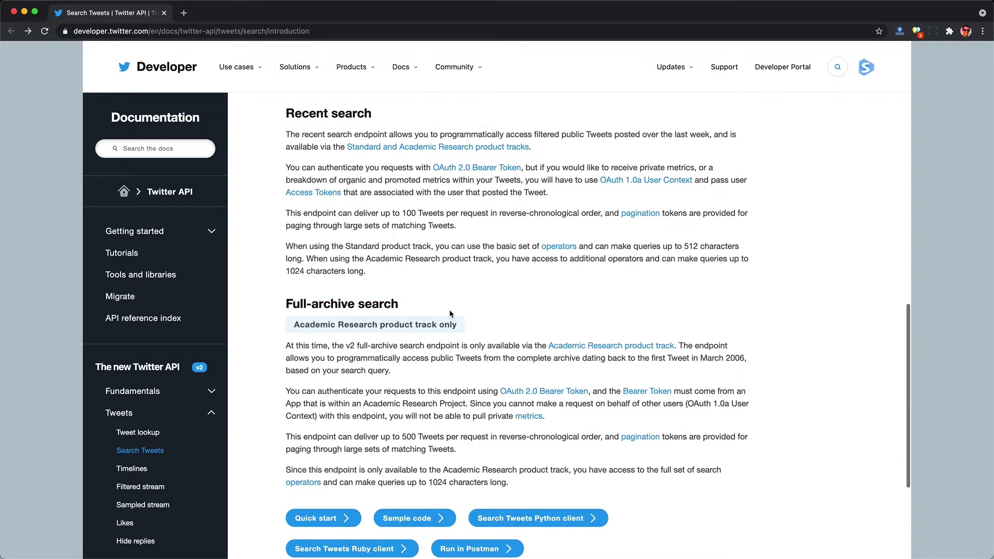
{"action": "scroll", "coordinate": [449, 313], "scroll_direction": "up", "scroll_amount": 8}
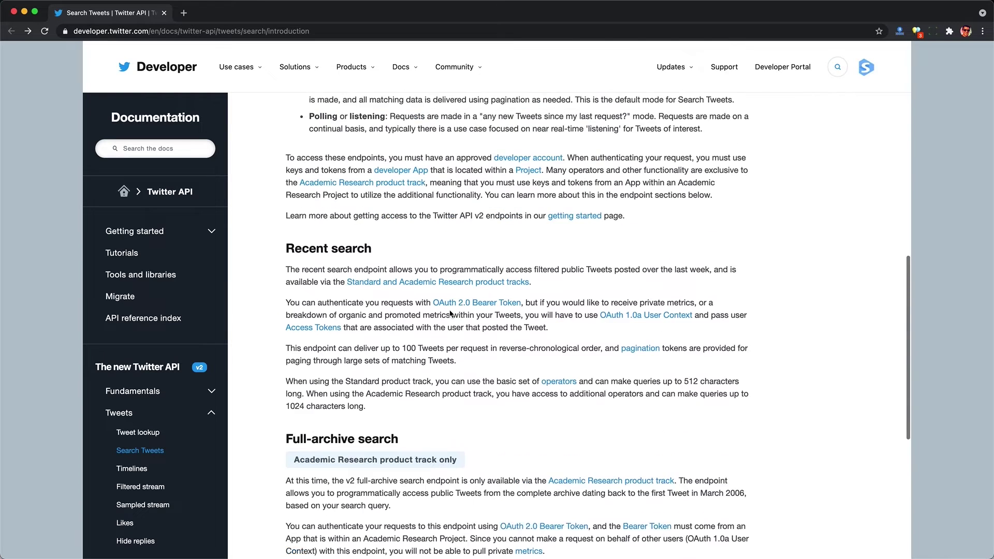
{"action": "scroll", "coordinate": [450, 310], "scroll_direction": "up", "scroll_amount": 3}
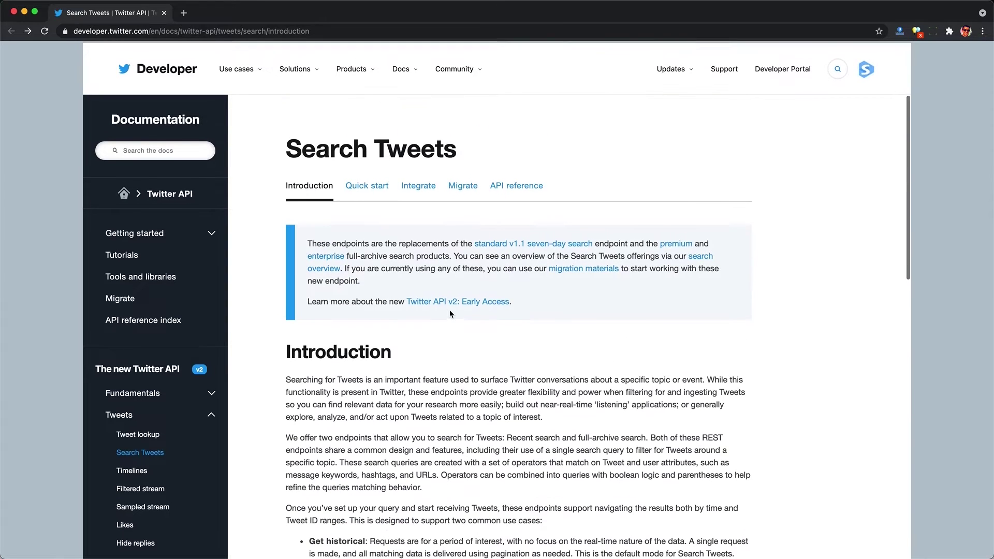
Step: In the Search Tweets API reference, pick out the recent and all endpoint paths, then go to the quick start
{"action": "left_click", "coordinate": [527, 182]}
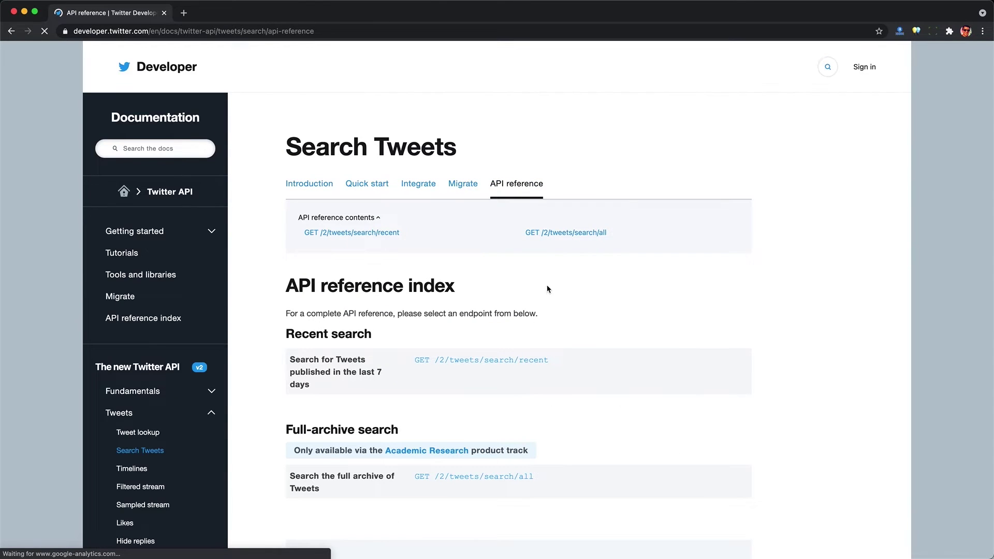
{"action": "scroll", "coordinate": [547, 287], "scroll_direction": "down", "scroll_amount": 3}
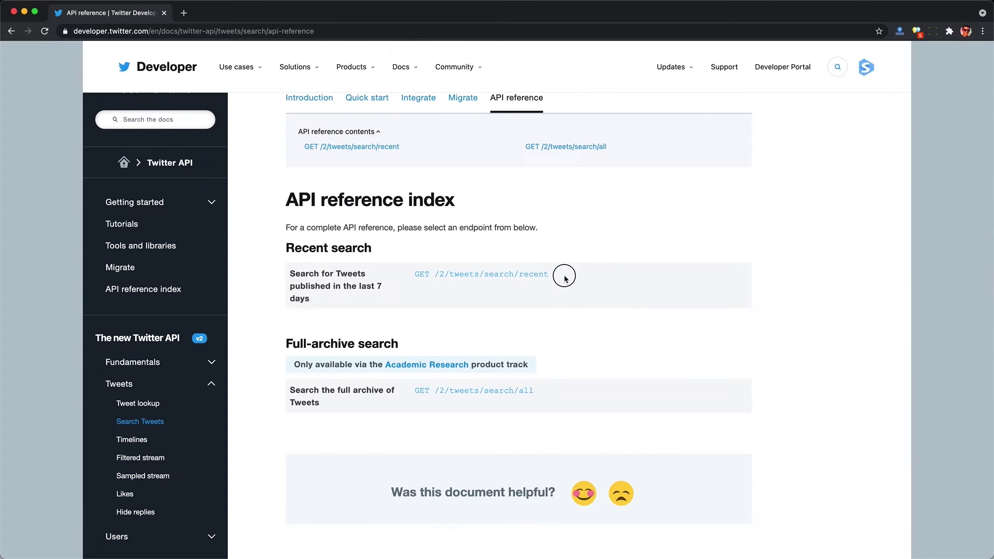
{"action": "left_click_drag", "start_coordinate": [563, 278], "coordinate": [518, 275]}
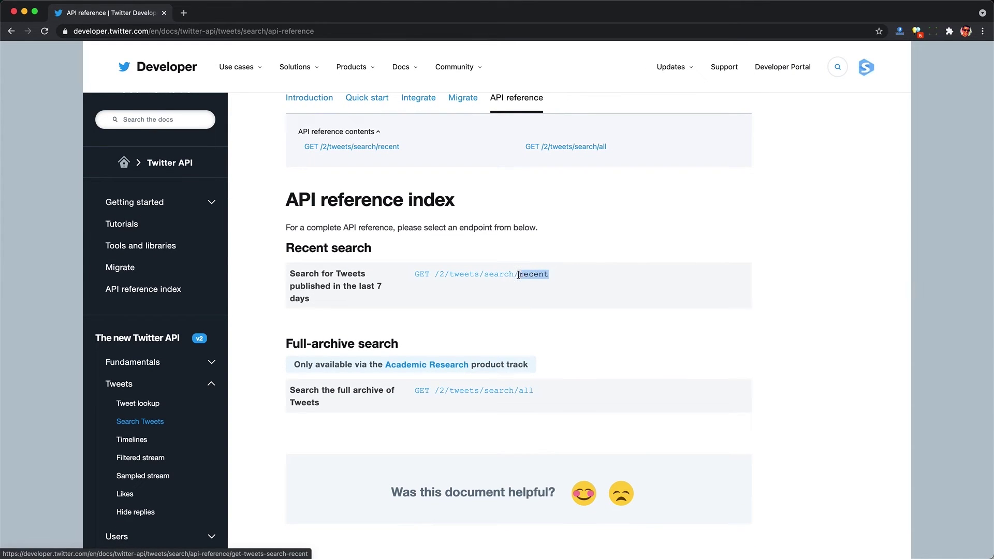
{"action": "left_click_drag", "start_coordinate": [555, 392], "coordinate": [520, 393]}
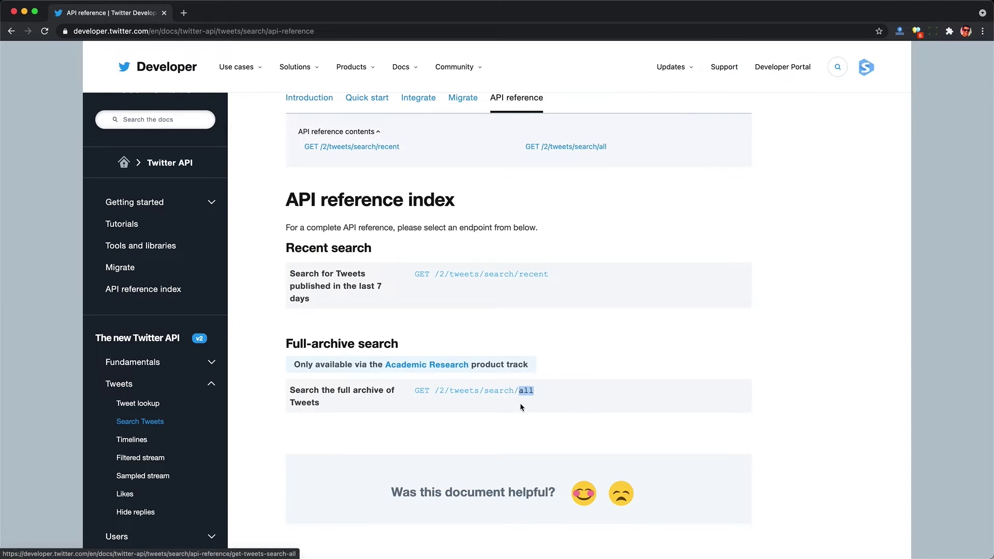
{"action": "left_click", "coordinate": [367, 97]}
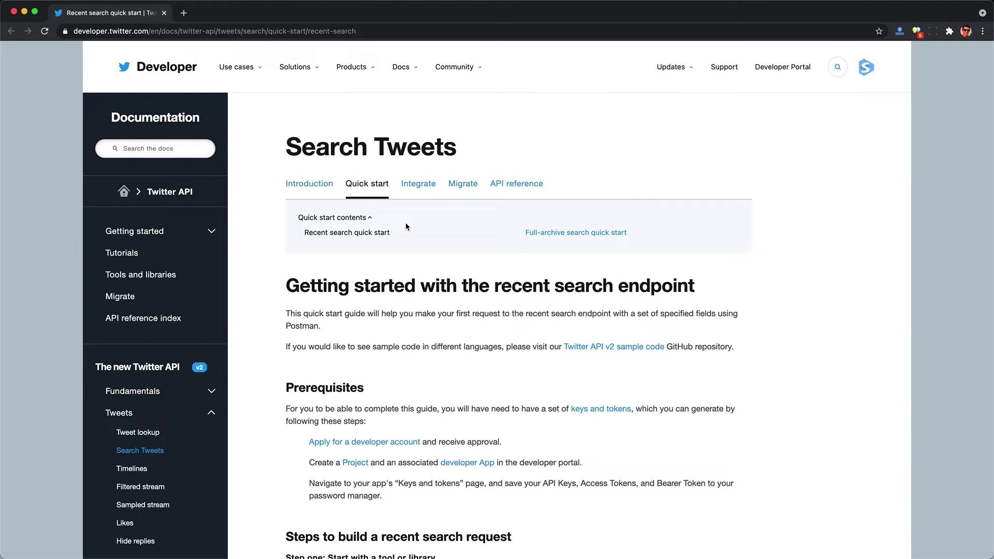
{"action": "scroll", "coordinate": [419, 288], "scroll_direction": "down", "scroll_amount": 5}
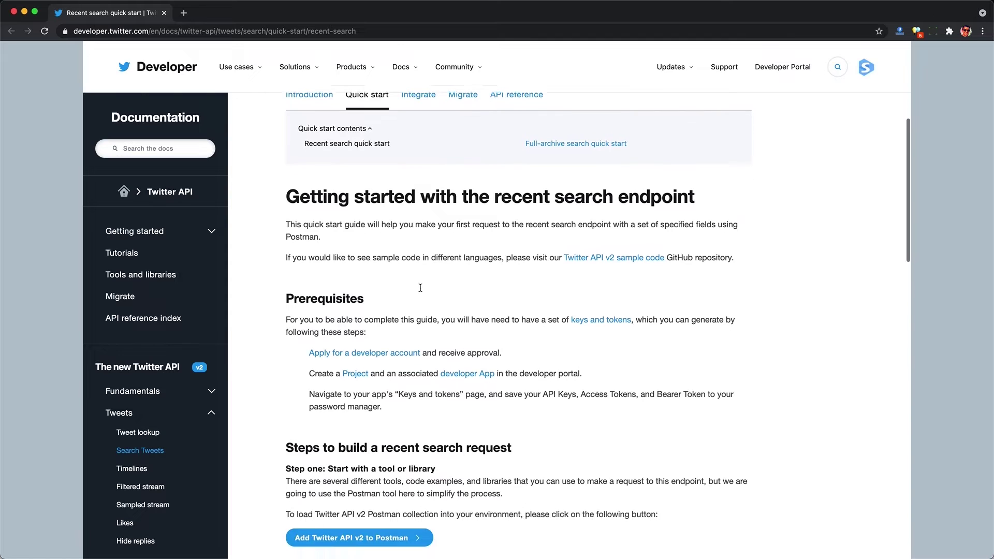
{"action": "double_click", "coordinate": [295, 205]}
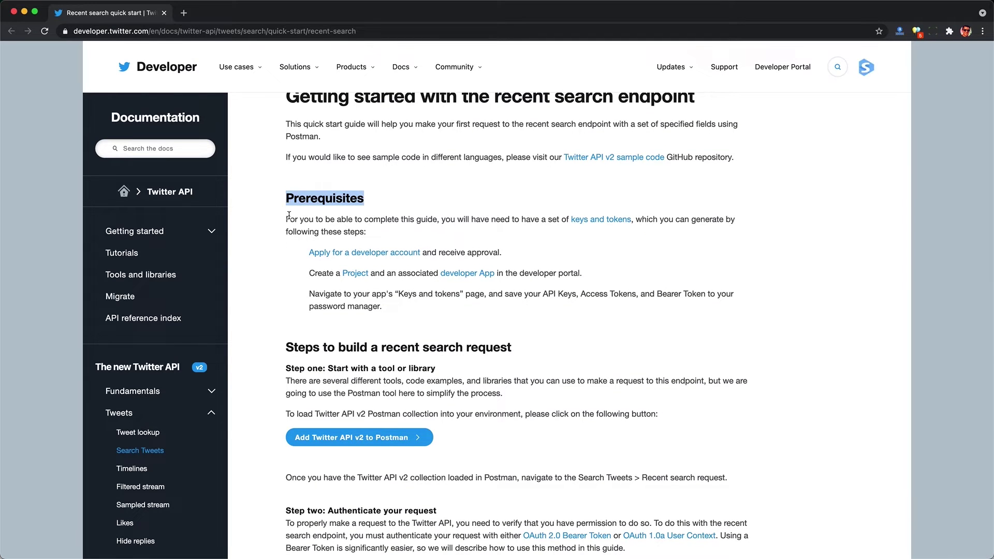
{"action": "left_click", "coordinate": [326, 271]}
{"action": "left_click_drag", "start_coordinate": [310, 292], "coordinate": [406, 309]}
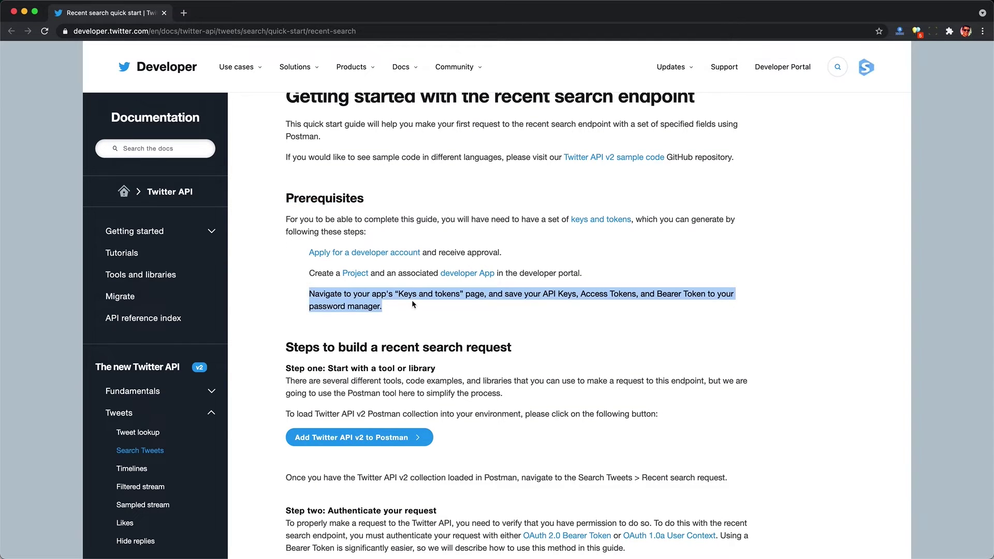
{"action": "left_click", "coordinate": [417, 304]}
{"action": "left_click_drag", "start_coordinate": [658, 295], "coordinate": [706, 292]}
{"action": "scroll", "coordinate": [705, 291], "scroll_direction": "down", "scroll_amount": 5}
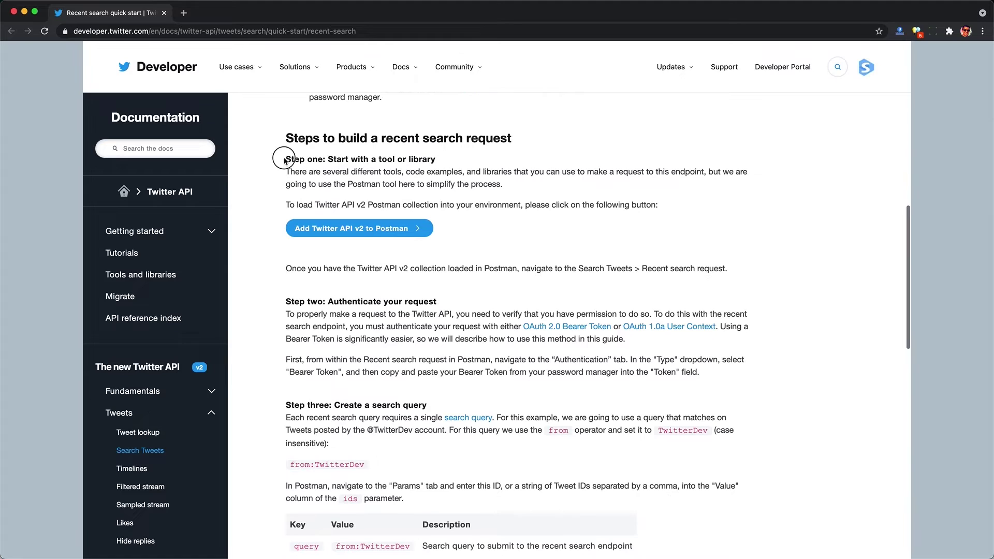
{"action": "left_click_drag", "start_coordinate": [284, 161], "coordinate": [476, 160]}
{"action": "left_click", "coordinate": [445, 162]}
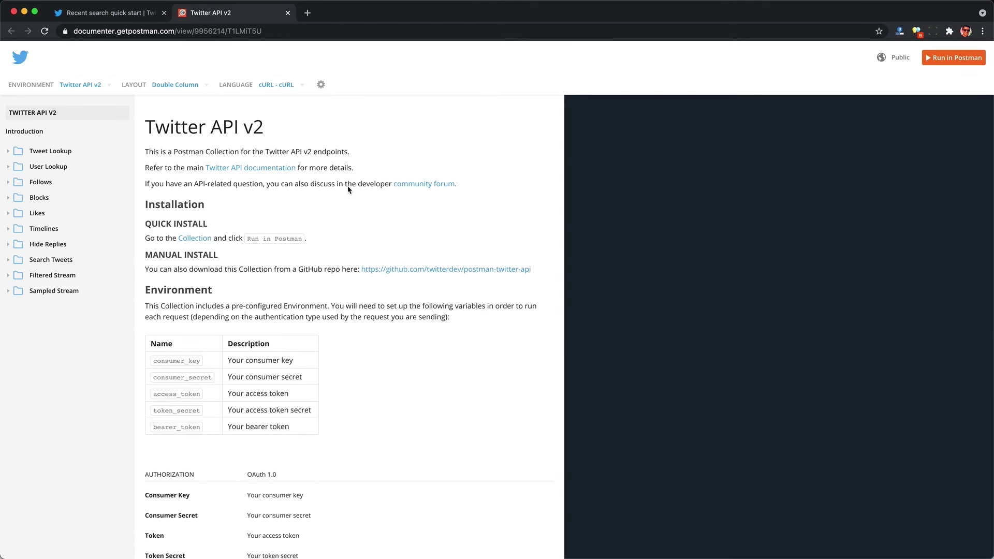
Step: Look over the Run in Postman options for the collection and dismiss them
{"action": "scroll", "coordinate": [305, 315], "scroll_direction": "down", "scroll_amount": 4}
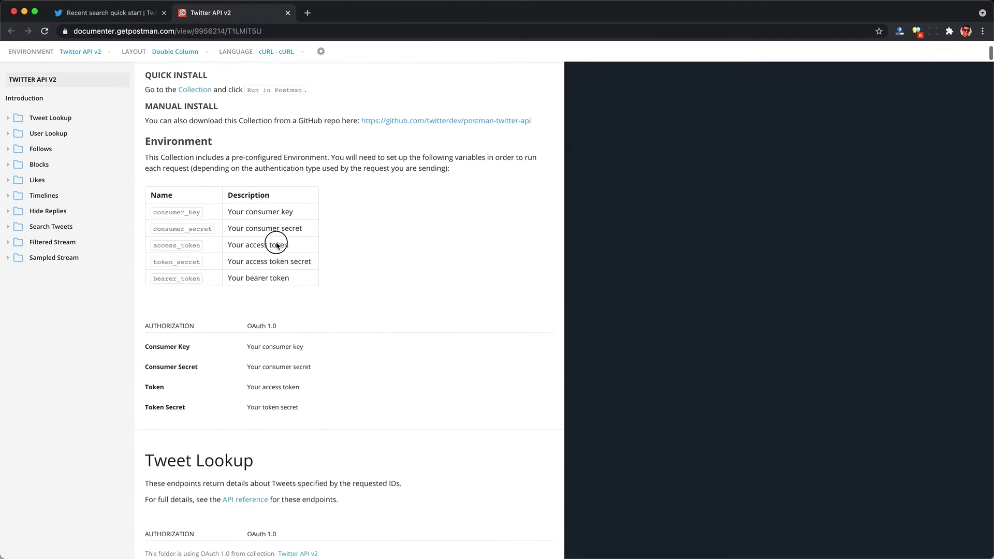
{"action": "scroll", "coordinate": [304, 306], "scroll_direction": "up", "scroll_amount": 4}
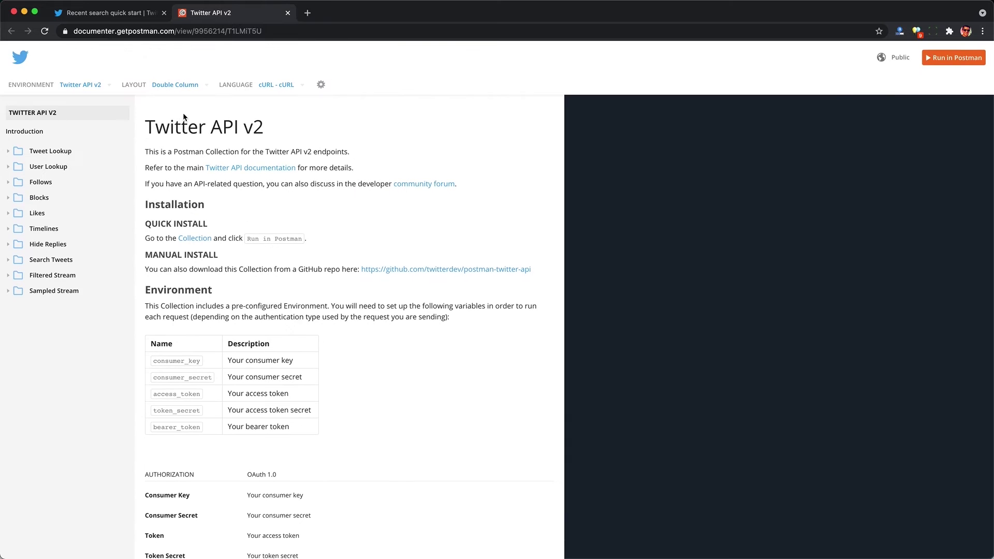
{"action": "left_click", "coordinate": [942, 58]}
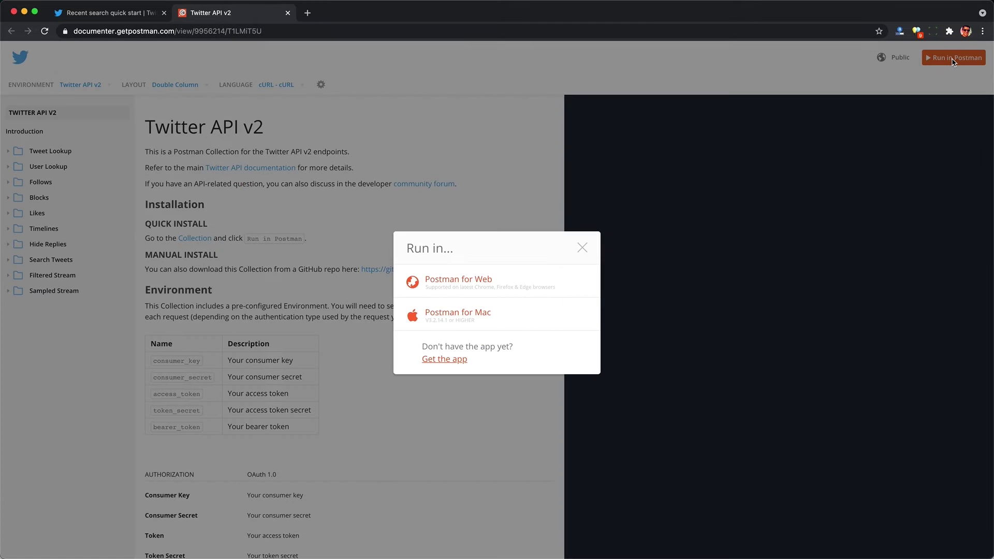
{"action": "left_click", "coordinate": [583, 248]}
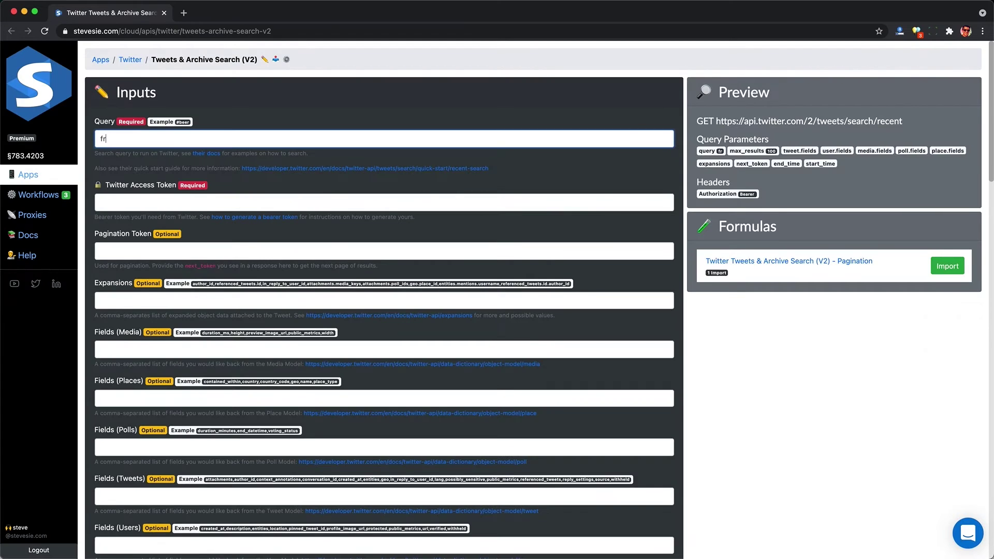
Step: Enter query from:TwitterDev, paste the access token, and fill Expansions with the example list
{"action": "type", "text": "from:TwitterDev"}
{"action": "left_click", "coordinate": [171, 199]}
{"action": "key", "text": "super+v"}
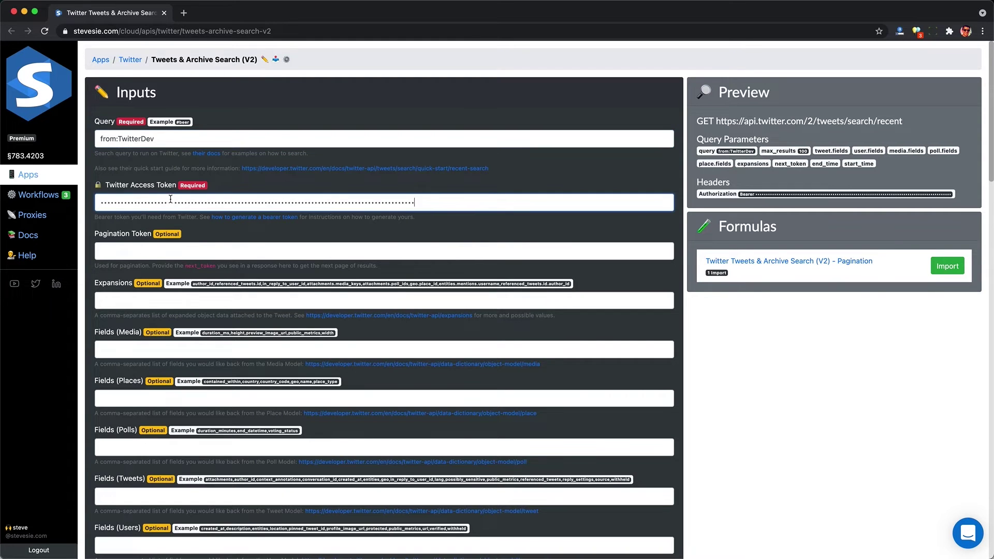
{"action": "left_click", "coordinate": [191, 285]}
{"action": "left_click", "coordinate": [203, 335]}
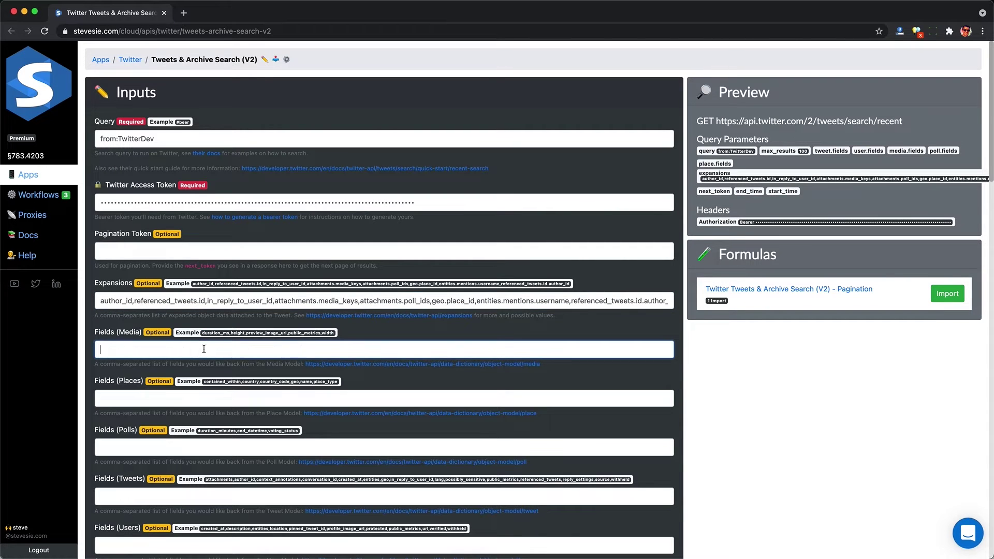
Step: Select the request preview text and the Expanded_Media.csv result line
{"action": "left_click_drag", "start_coordinate": [699, 120], "coordinate": [837, 212]}
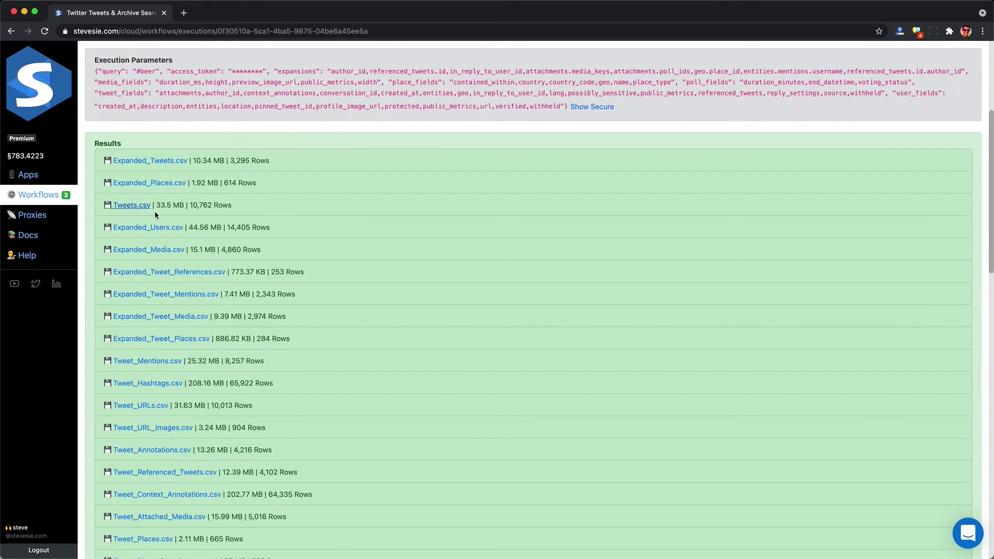
{"action": "triple_click", "coordinate": [135, 226]}
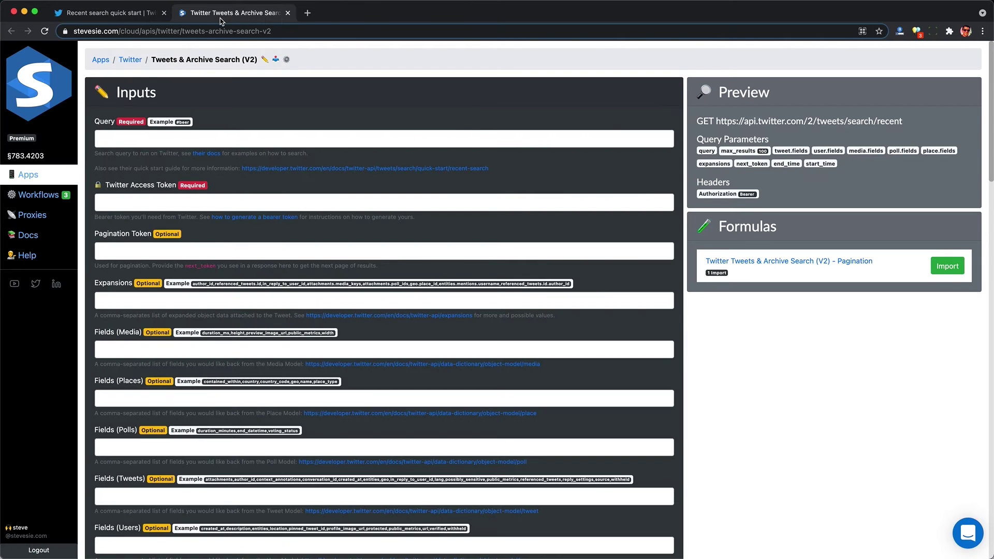
Step: Paste the bearer token into the access token field and return to the recent search quick start guide
{"action": "left_click", "coordinate": [171, 203]}
{"action": "key", "text": "super+v"}
{"action": "left_click", "coordinate": [110, 13]}
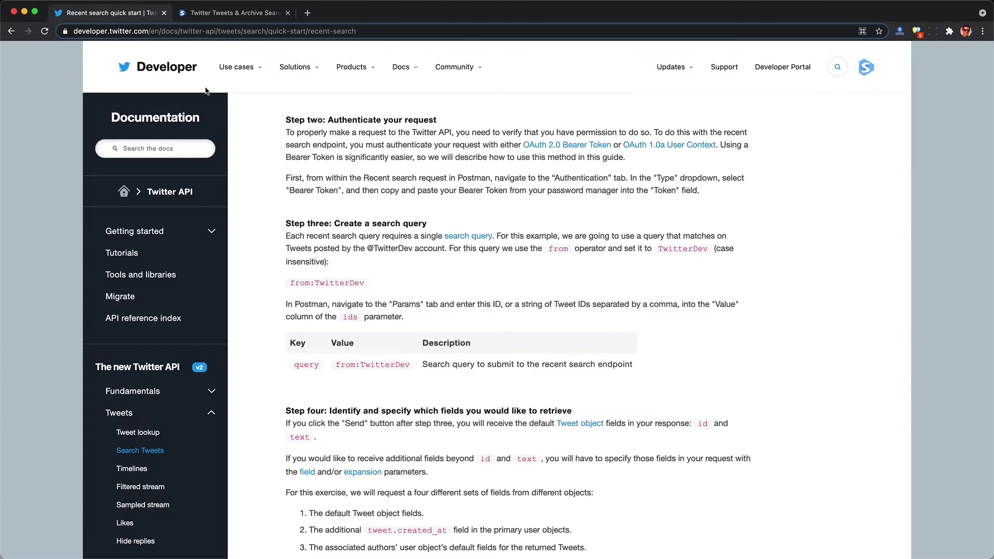
{"action": "scroll", "coordinate": [330, 157], "scroll_direction": "down", "scroll_amount": 2}
{"action": "left_click_drag", "start_coordinate": [335, 121], "coordinate": [432, 126]}
{"action": "left_click", "coordinate": [304, 175]}
Step: Copy the guide's from:TwitterDev example into the Stevesie Query field
{"action": "left_click_drag", "start_coordinate": [292, 180], "coordinate": [363, 179]}
{"action": "key", "text": "super+c"}
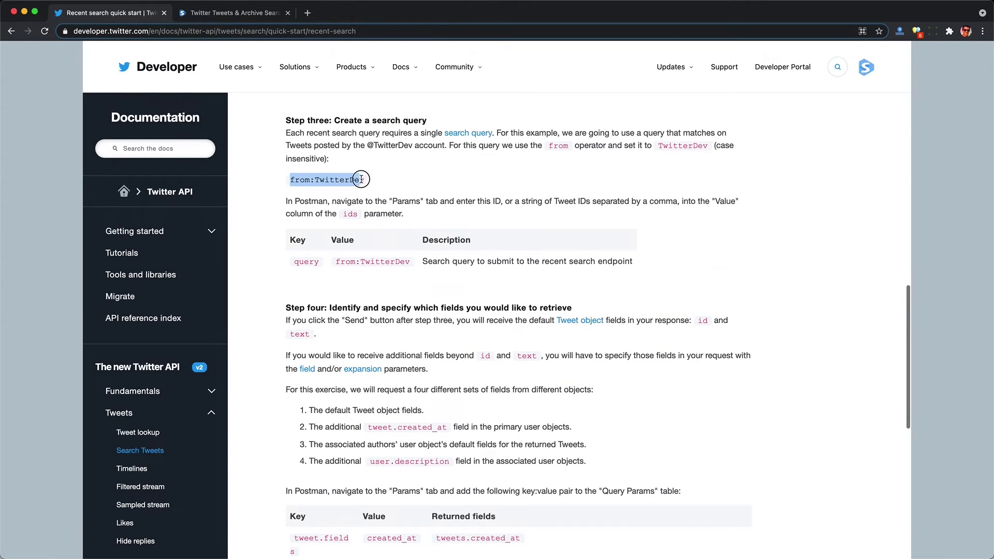
{"action": "left_click", "coordinate": [235, 13]}
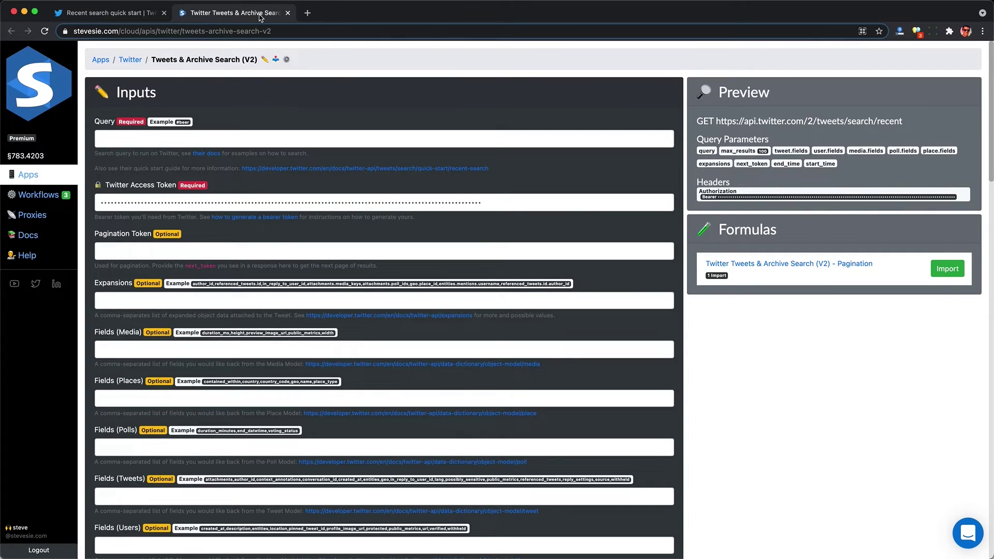
{"action": "left_click", "coordinate": [187, 138]}
{"action": "key", "text": "super+v"}
{"action": "left_click", "coordinate": [120, 9]}
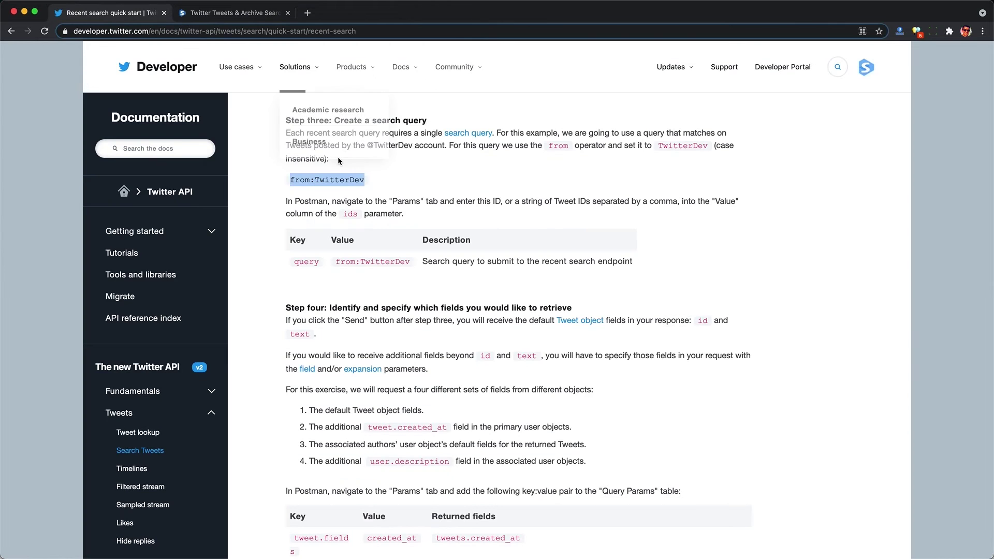
Step: Scroll down to the Step four fields table and select the created_at tweet field value
{"action": "scroll", "coordinate": [366, 204], "scroll_direction": "down", "scroll_amount": 4}
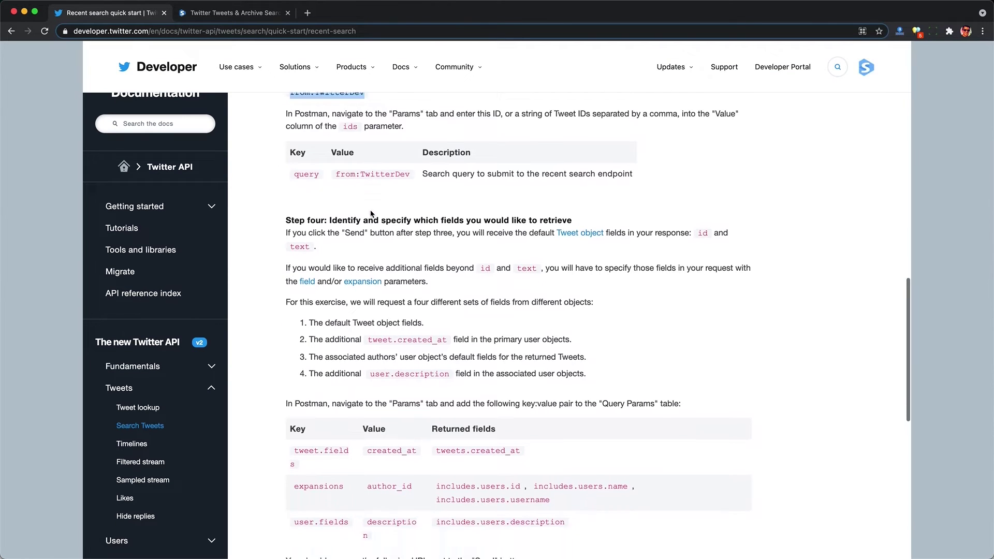
{"action": "left_click_drag", "start_coordinate": [287, 177], "coordinate": [584, 181]}
{"action": "left_click", "coordinate": [583, 182]}
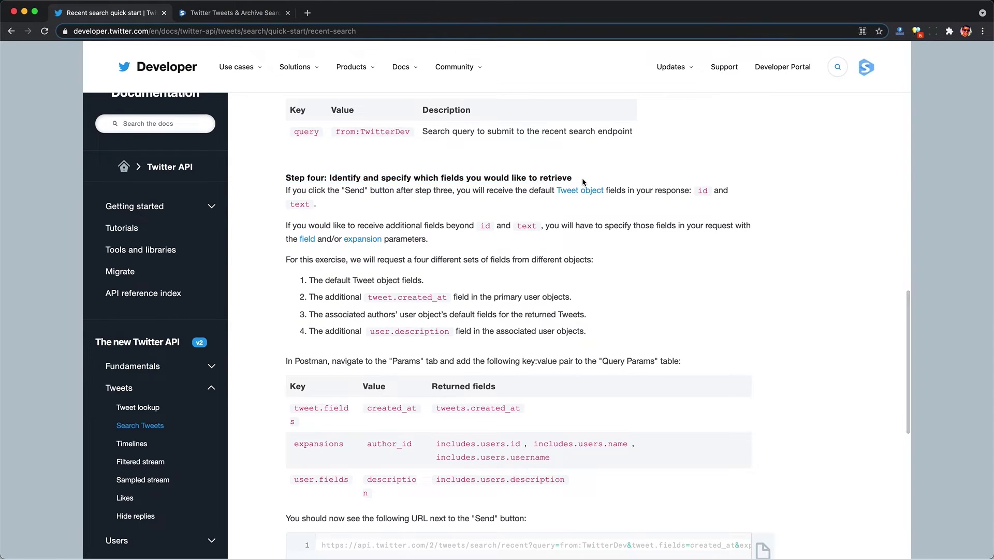
{"action": "scroll", "coordinate": [582, 182], "scroll_direction": "down", "scroll_amount": 1}
{"action": "scroll", "coordinate": [582, 182], "scroll_direction": "down", "scroll_amount": 1}
{"action": "scroll", "coordinate": [582, 182], "scroll_direction": "down", "scroll_amount": 1}
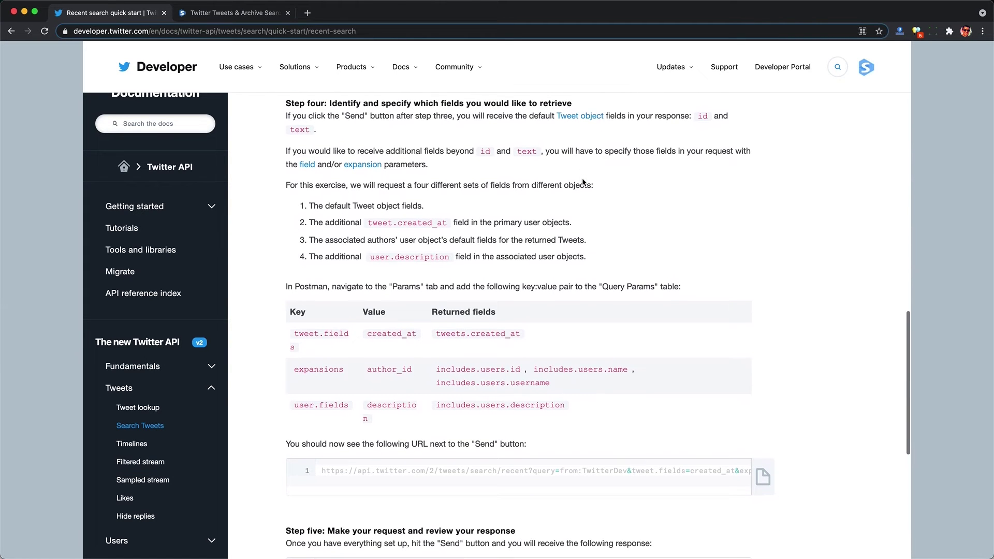
{"action": "scroll", "coordinate": [583, 181], "scroll_direction": "down", "scroll_amount": 1}
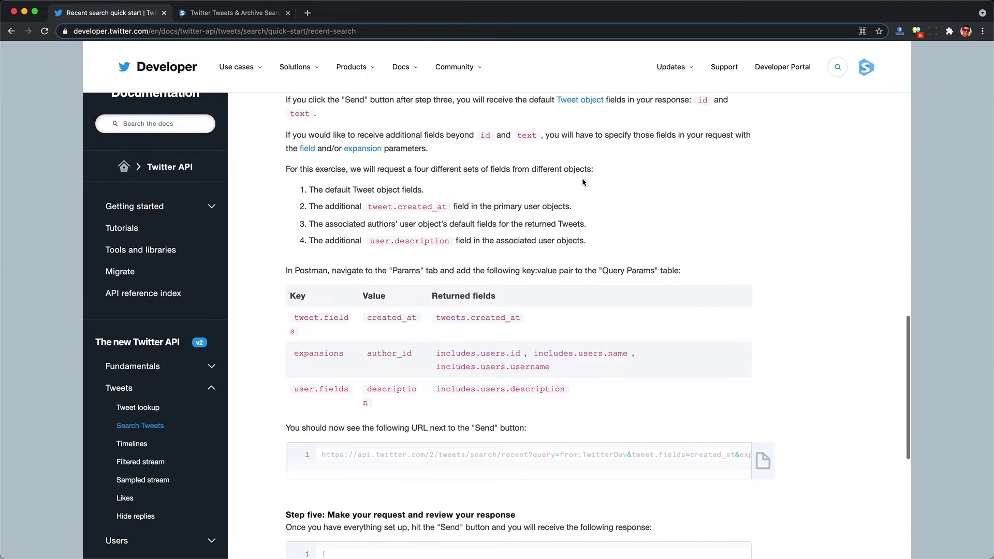
{"action": "scroll", "coordinate": [582, 182], "scroll_direction": "down", "scroll_amount": 1}
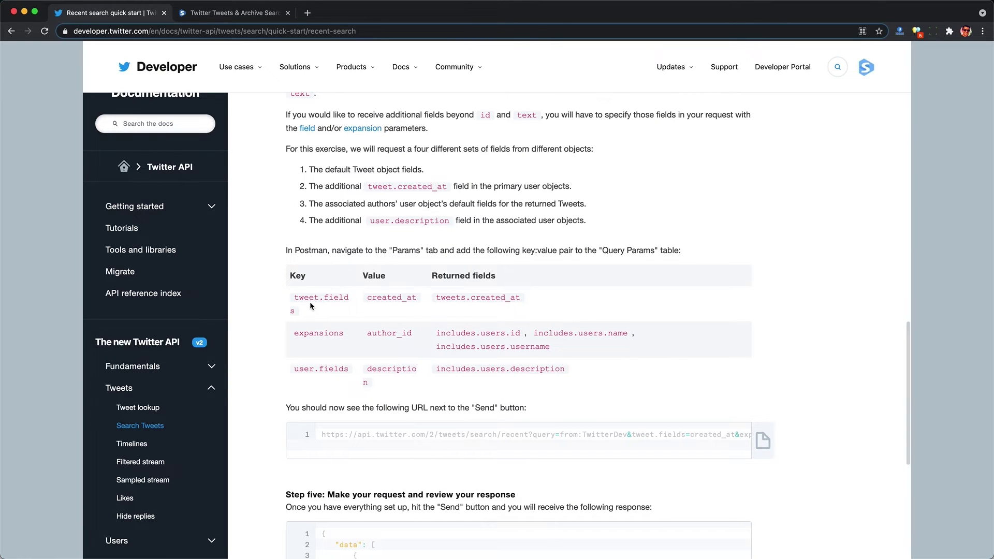
{"action": "double_click", "coordinate": [392, 301]}
{"action": "key", "text": "ctrl+c"}
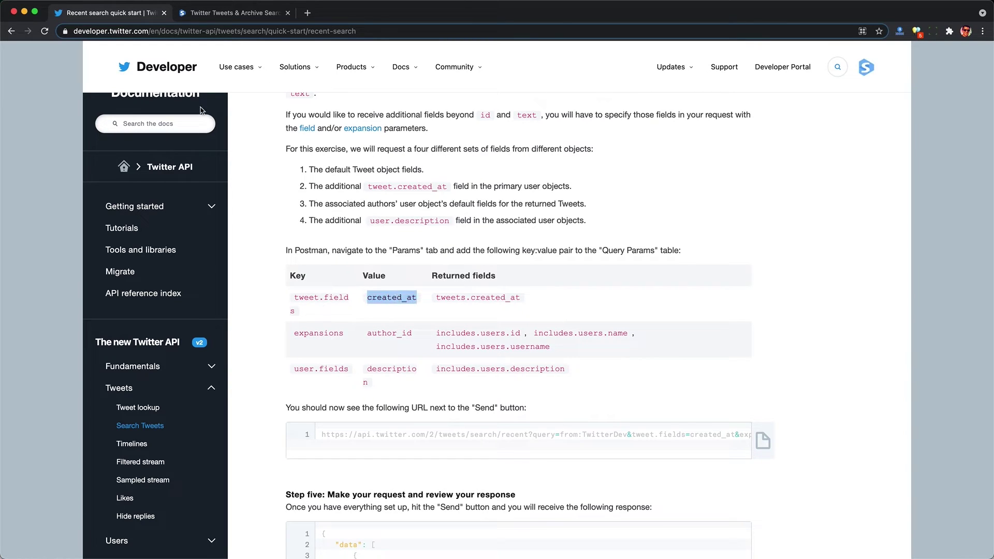
Step: Paste created_at into the Stevesie Tweets fields box
{"action": "left_click", "coordinate": [214, 18]}
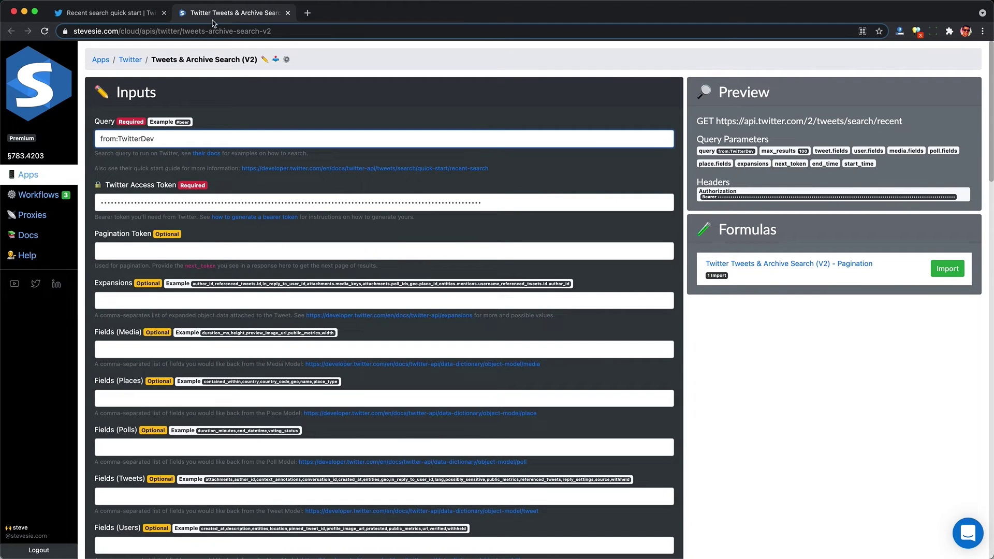
{"action": "scroll", "coordinate": [256, 174], "scroll_direction": "down", "scroll_amount": 3}
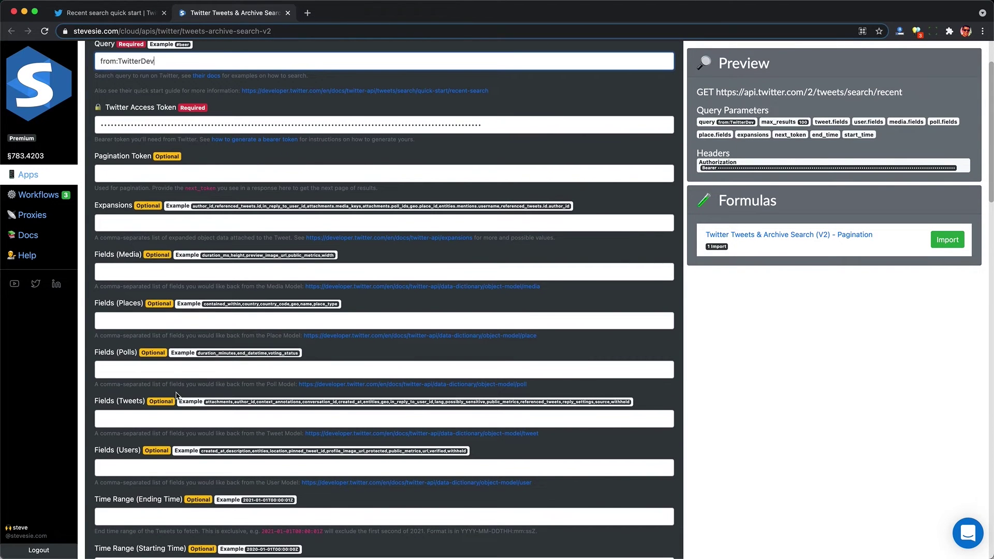
{"action": "left_click", "coordinate": [173, 418]}
{"action": "key", "text": "ctrl+v"}
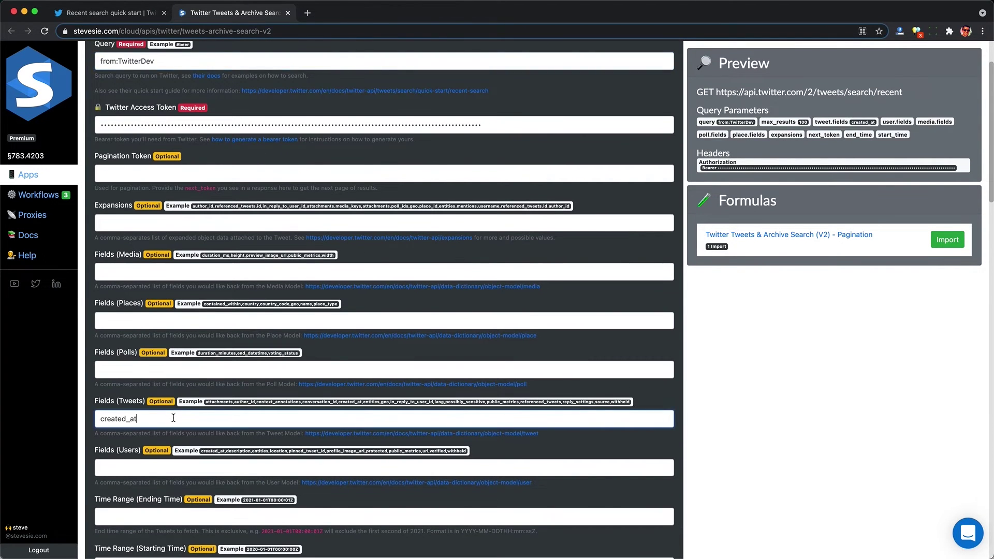
Step: Copy author_id from the docs table and paste it into Expansions
{"action": "left_click", "coordinate": [97, 15]}
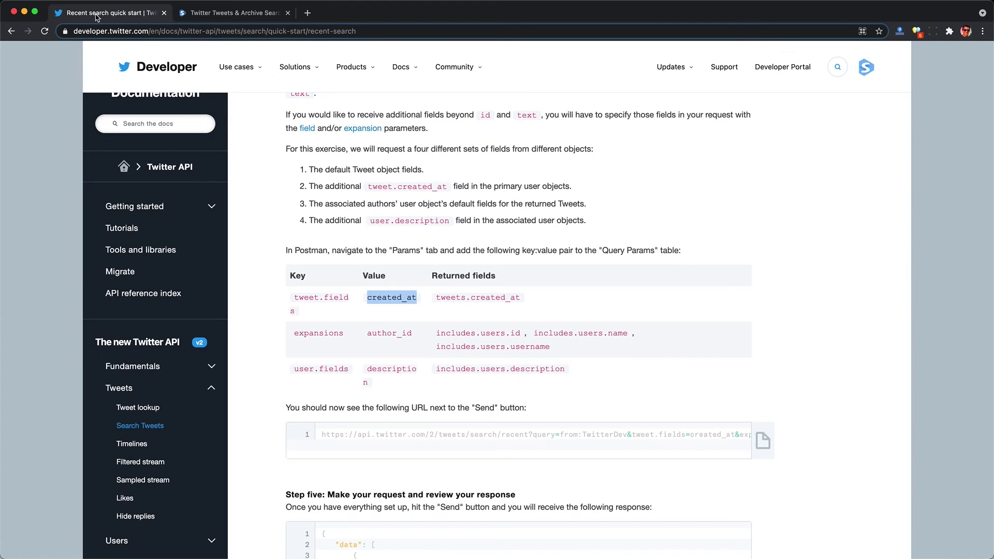
{"action": "double_click", "coordinate": [380, 332]}
{"action": "key", "text": "ctrl+c"}
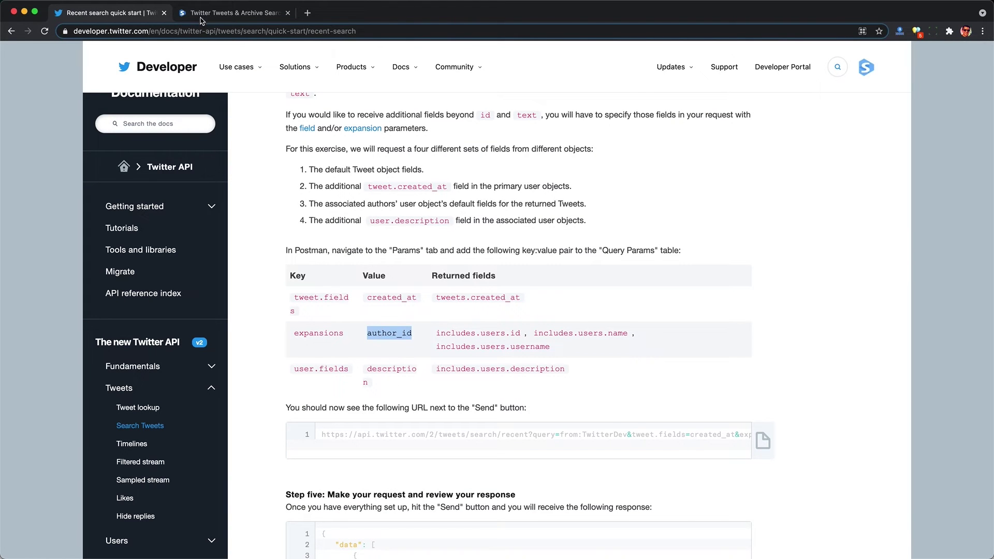
{"action": "left_click", "coordinate": [202, 15]}
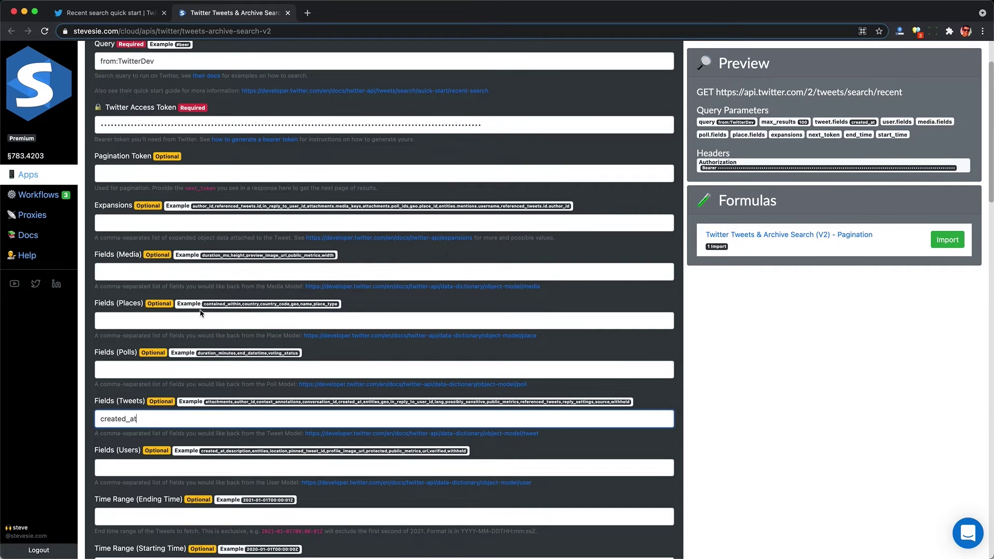
{"action": "left_click", "coordinate": [145, 222]}
{"action": "key", "text": "ctrl+v"}
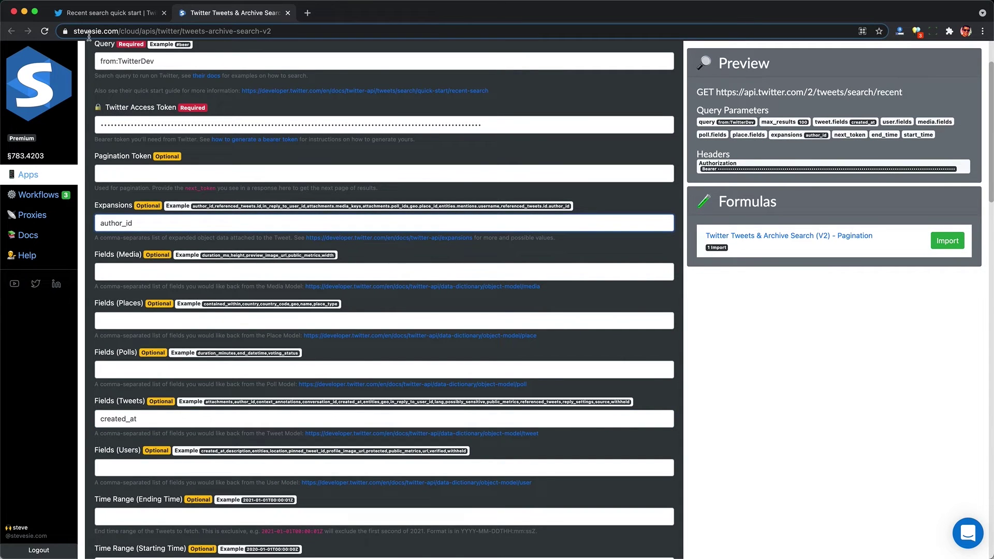
Step: Copy description from the docs into Fields (Users) and submit the search request
{"action": "left_click", "coordinate": [88, 19]}
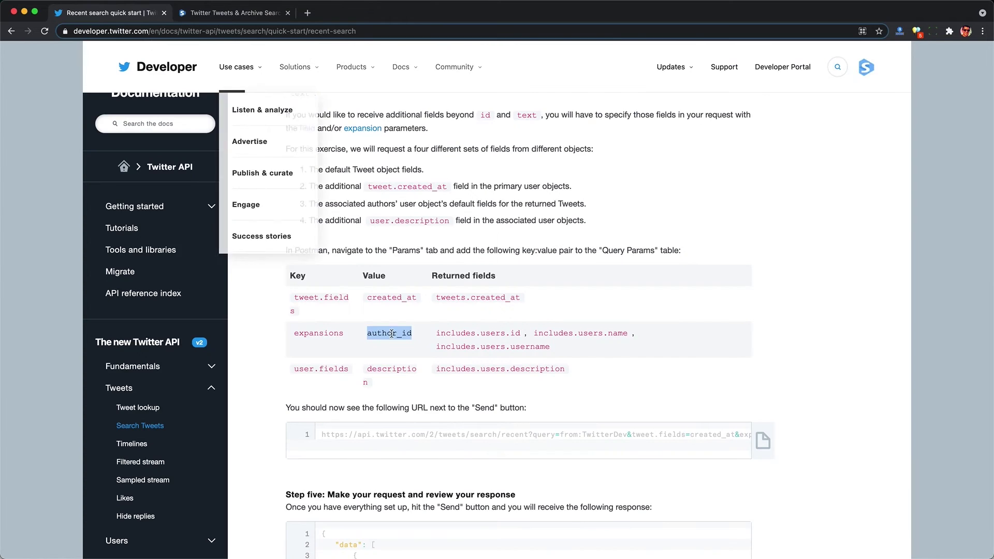
{"action": "scroll", "coordinate": [391, 334], "scroll_direction": "down", "scroll_amount": 1}
{"action": "double_click", "coordinate": [371, 354]}
{"action": "key", "text": "ctrl+c"}
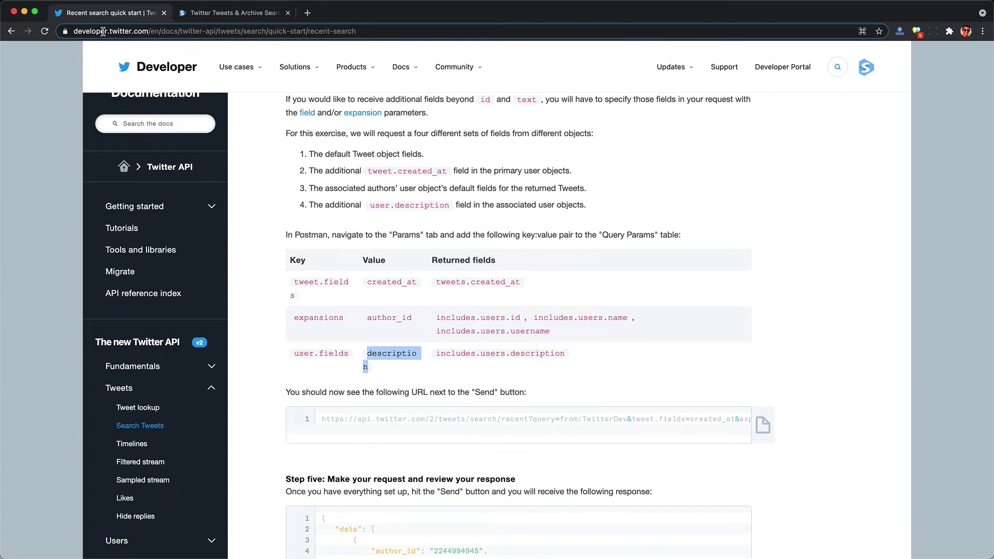
{"action": "left_click", "coordinate": [208, 16]}
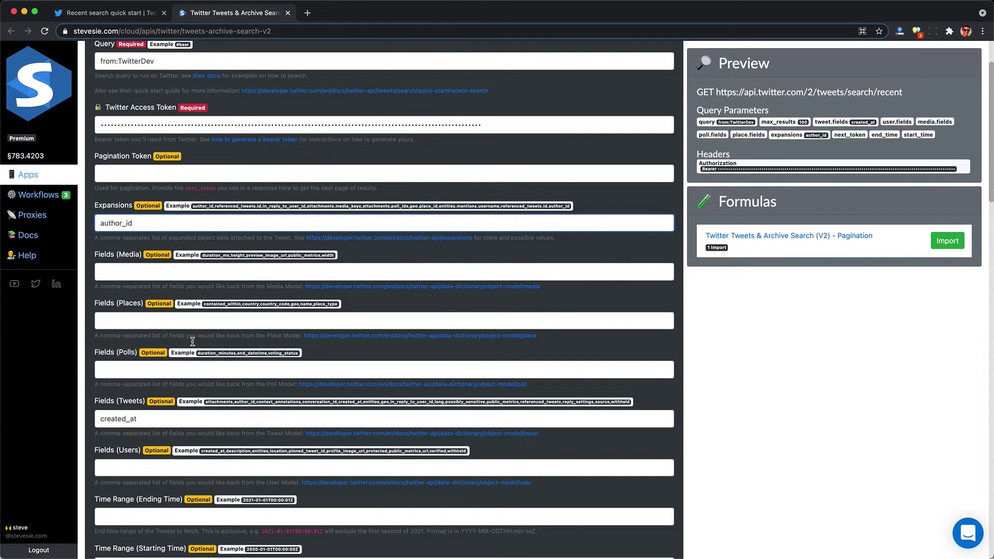
{"action": "left_click", "coordinate": [178, 462]}
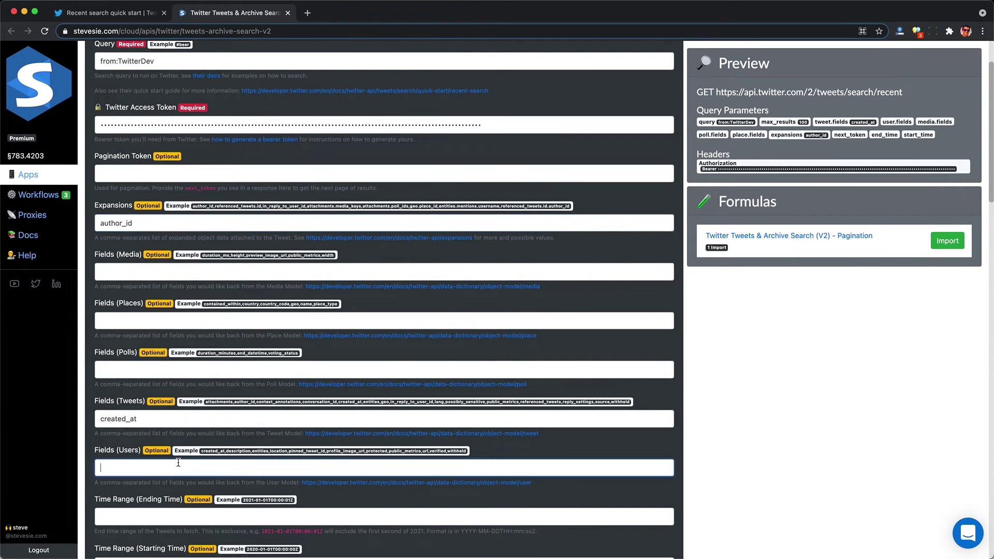
{"action": "key", "text": "ctrl+v"}
{"action": "key", "text": "Return"}
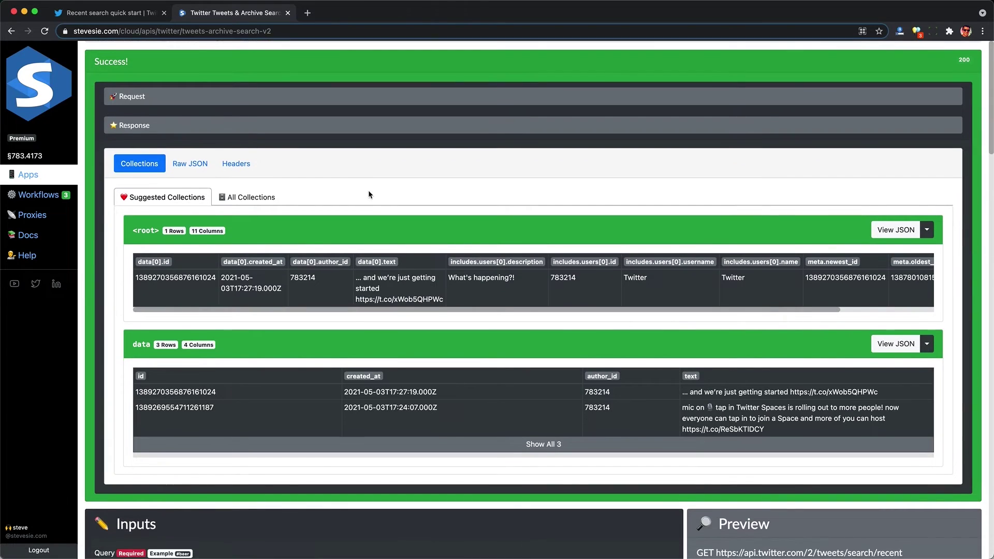
Step: Show all 3 tweets, then inspect the first tweet's object in the Raw JSON view
{"action": "scroll", "coordinate": [368, 193], "scroll_direction": "down", "scroll_amount": 2}
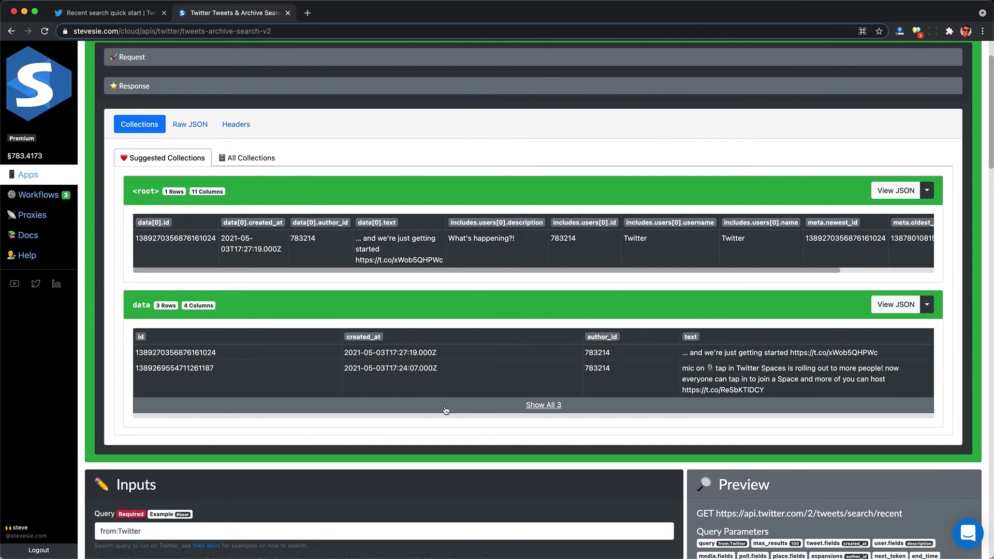
{"action": "left_click", "coordinate": [498, 405]}
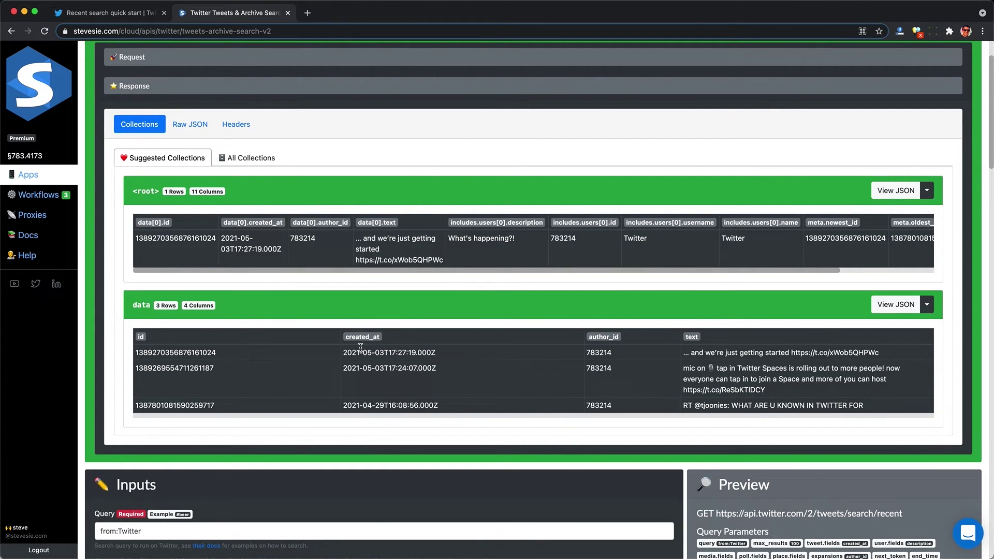
{"action": "left_click", "coordinate": [190, 125]}
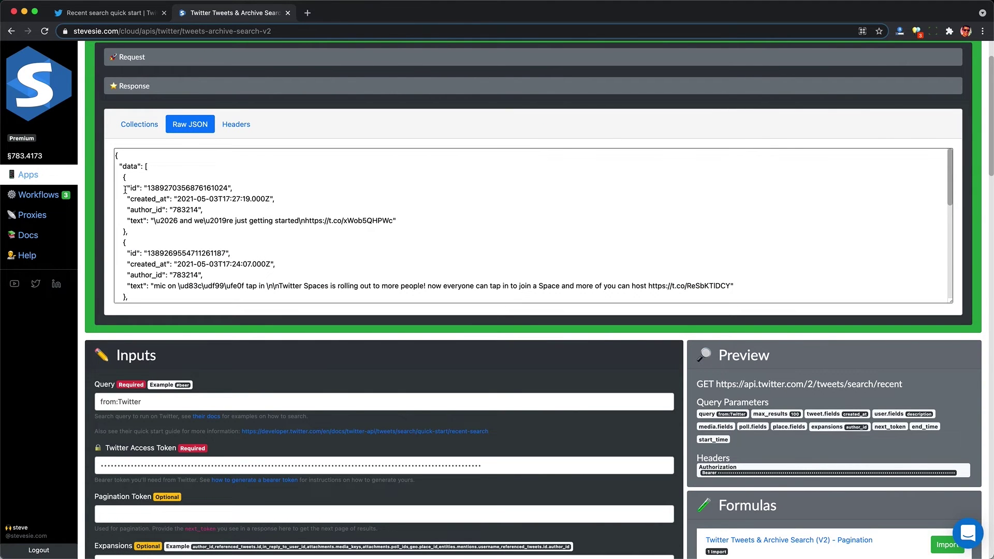
{"action": "left_click_drag", "start_coordinate": [124, 189], "coordinate": [138, 229]}
{"action": "left_click", "coordinate": [138, 229]}
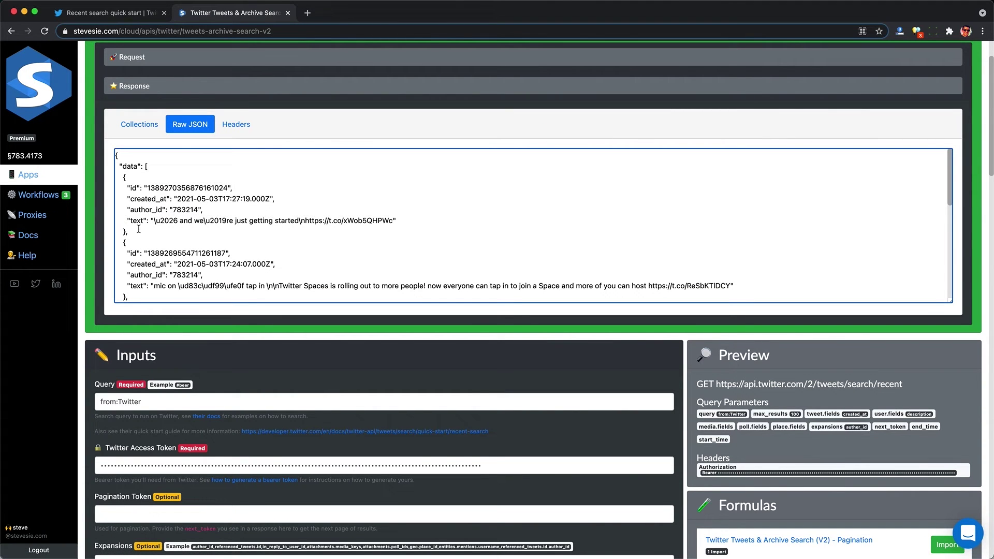
Step: Find author id 783214 in the included user object, then return to Collections
{"action": "scroll", "coordinate": [139, 229], "scroll_direction": "down", "scroll_amount": 10}
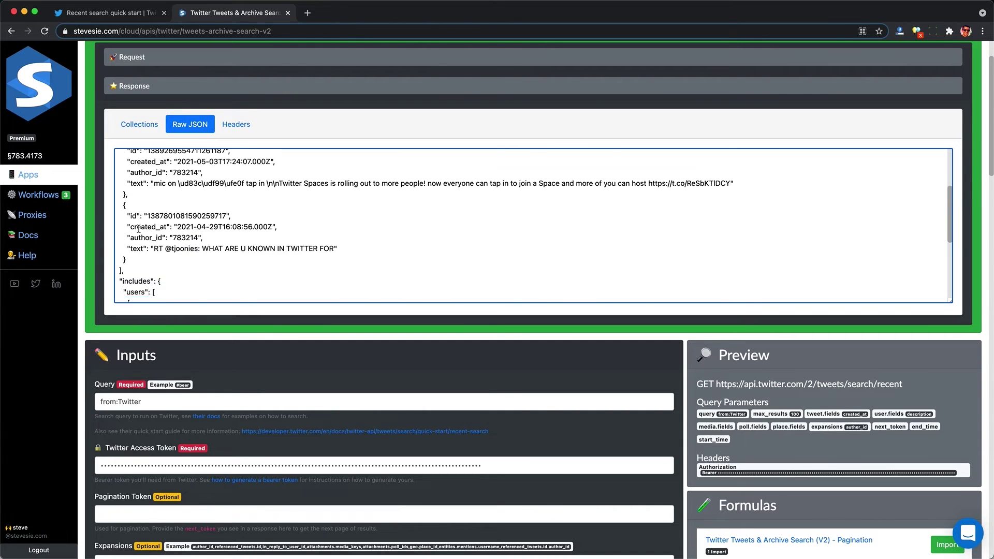
{"action": "left_click_drag", "start_coordinate": [131, 198], "coordinate": [202, 233]}
{"action": "left_click", "coordinate": [203, 233]}
{"action": "double_click", "coordinate": [166, 212]}
{"action": "key", "text": "super+f"}
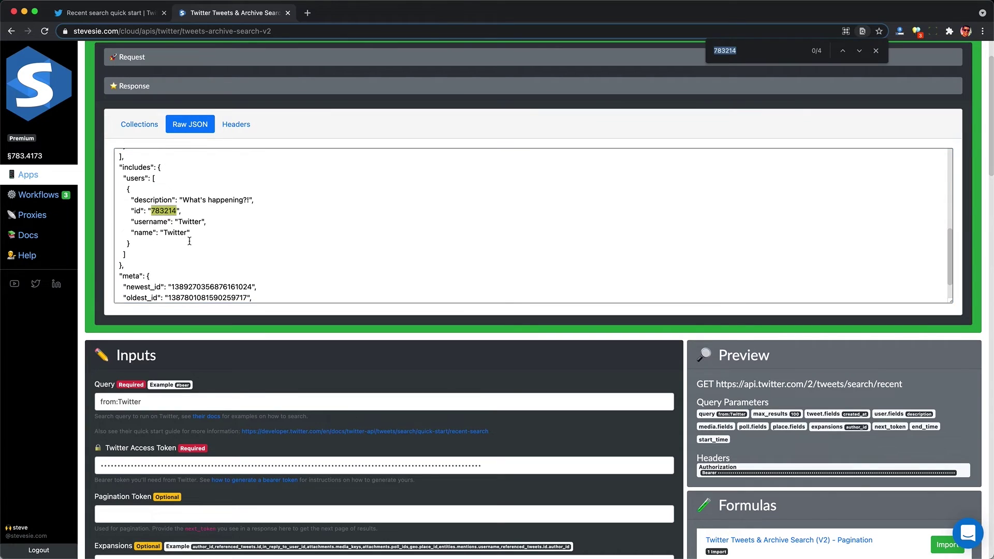
{"action": "scroll", "coordinate": [189, 241], "scroll_direction": "down", "scroll_amount": 2}
{"action": "scroll", "coordinate": [190, 240], "scroll_direction": "down", "scroll_amount": 2}
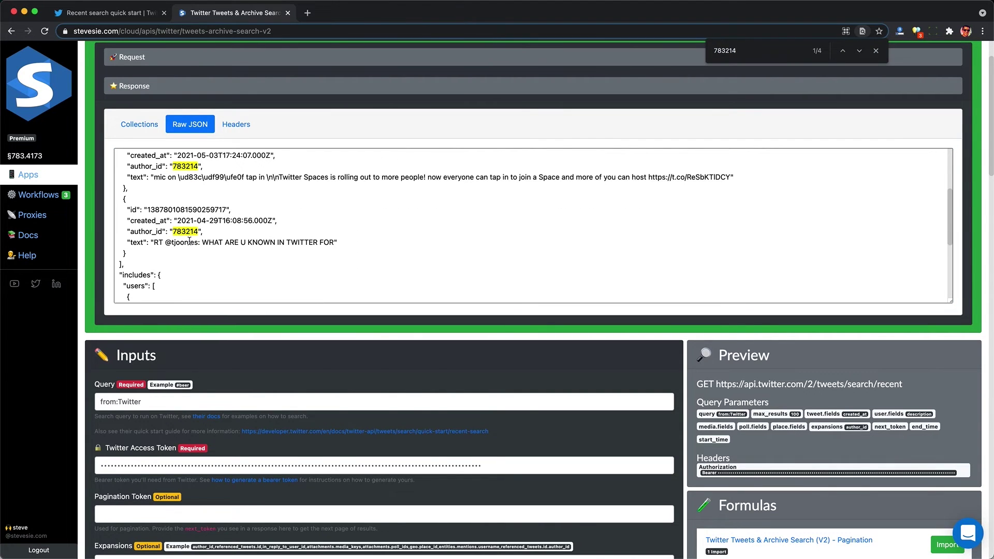
{"action": "left_click", "coordinate": [139, 125]}
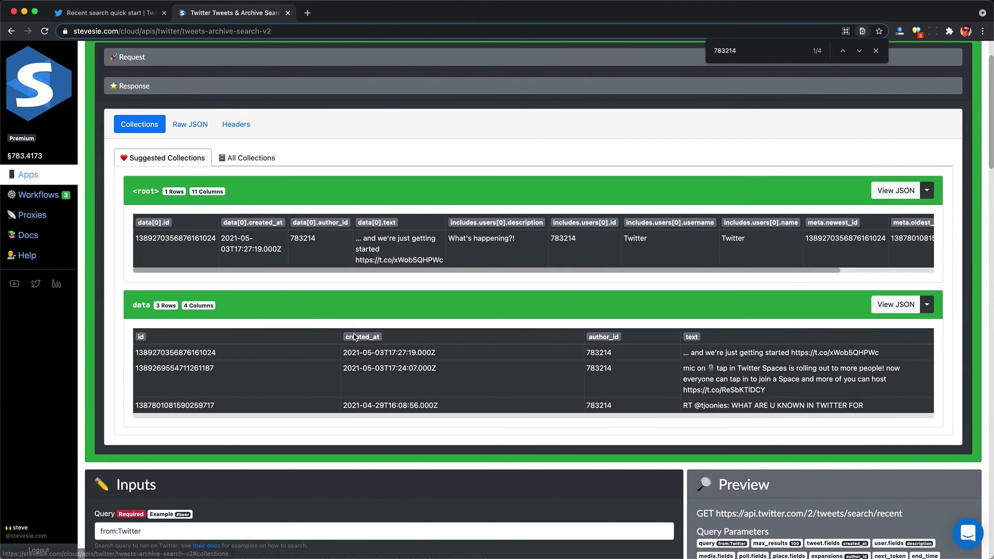
Step: Check the data table's View JSON export menu and select the root row's name and description
{"action": "left_click", "coordinate": [926, 310]}
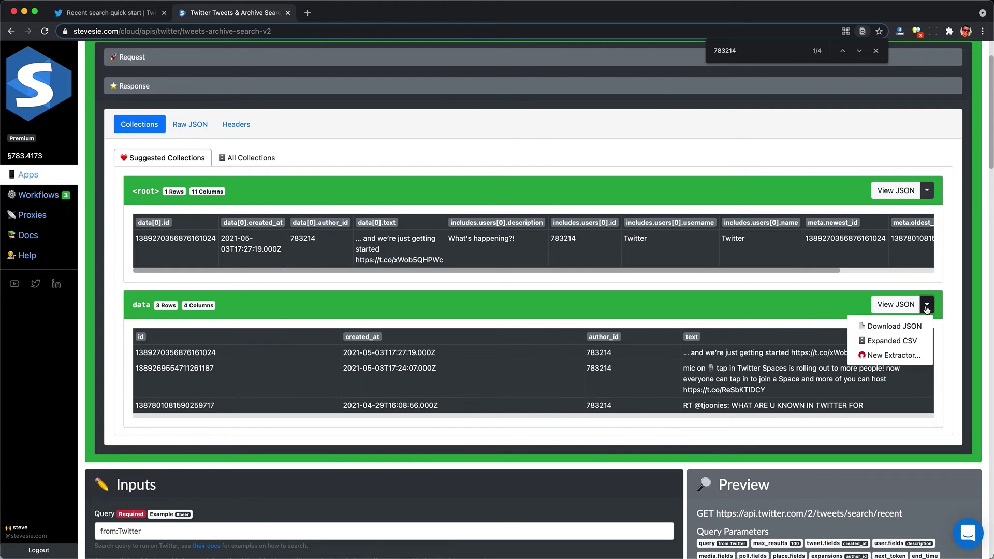
{"action": "left_click", "coordinate": [945, 345]}
{"action": "double_click", "coordinate": [734, 234]}
{"action": "left_click_drag", "start_coordinate": [449, 238], "coordinate": [497, 239]}
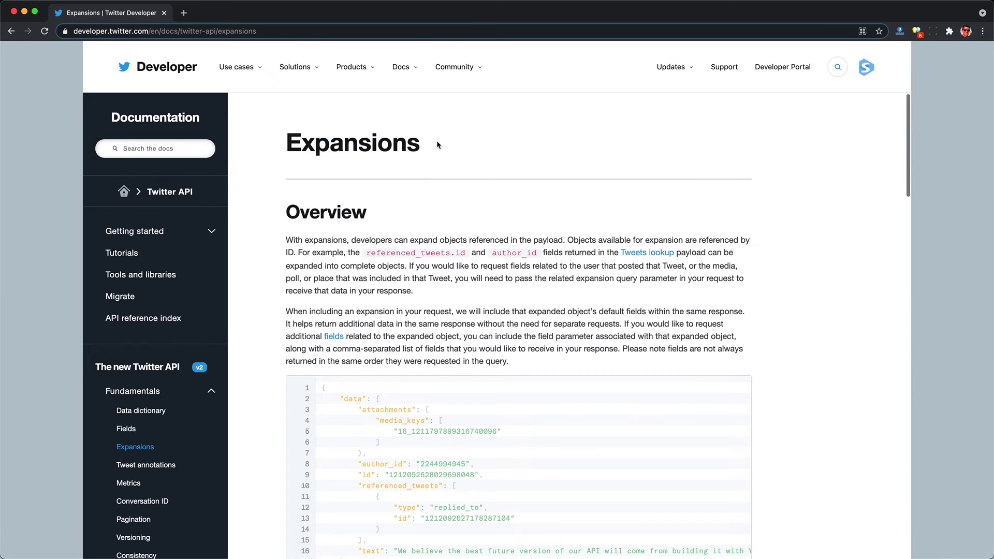
Step: Scroll the Expansions page and highlight the list of available Tweet expansions
{"action": "scroll", "coordinate": [437, 145], "scroll_direction": "down", "scroll_amount": 5}
{"action": "scroll", "coordinate": [341, 196], "scroll_direction": "down", "scroll_amount": 3}
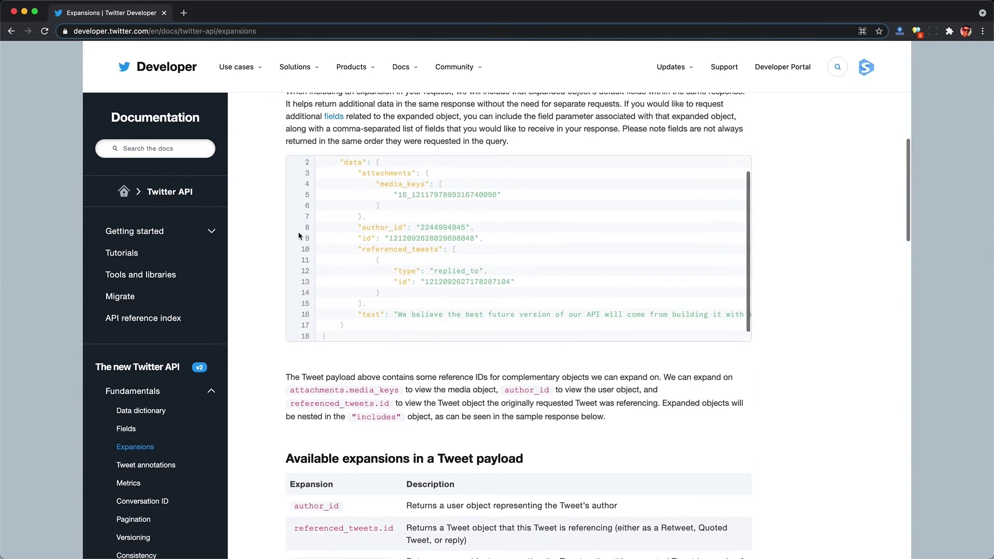
{"action": "scroll", "coordinate": [299, 235], "scroll_direction": "down", "scroll_amount": 8}
{"action": "scroll", "coordinate": [301, 223], "scroll_direction": "down", "scroll_amount": 4}
{"action": "left_click_drag", "start_coordinate": [293, 165], "coordinate": [356, 372]}
{"action": "left_click", "coordinate": [355, 371]}
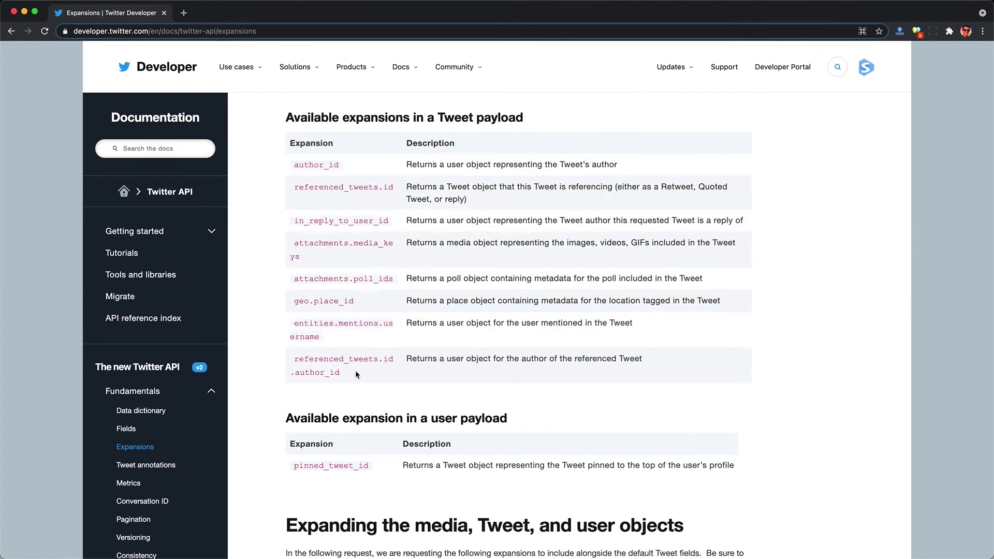
Step: Return to the Fields page and open the Tweet object data dictionary
{"action": "key", "text": "super+bracketleft"}
{"action": "left_click", "coordinate": [384, 134]}
{"action": "scroll", "coordinate": [321, 290], "scroll_direction": "down", "scroll_amount": 5}
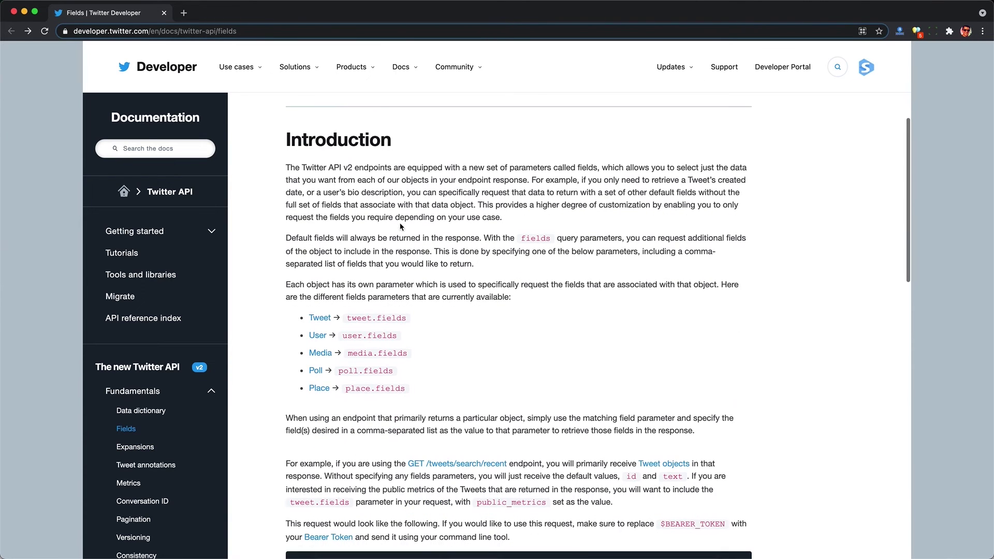
{"action": "left_click", "coordinate": [319, 267]}
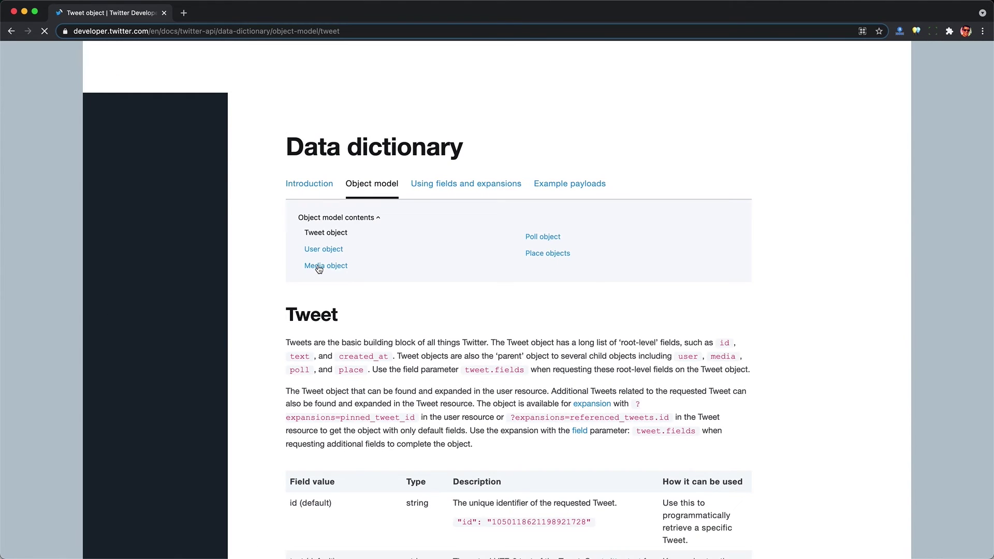
{"action": "scroll", "coordinate": [319, 269], "scroll_direction": "down", "scroll_amount": 10}
{"action": "scroll", "coordinate": [320, 279], "scroll_direction": "down", "scroll_amount": 5}
Step: Inspect the Tweet object's attachments, author_id and context_annotations fields
{"action": "double_click", "coordinate": [313, 296]}
{"action": "scroll", "coordinate": [313, 303], "scroll_direction": "down", "scroll_amount": 5}
{"action": "left_click", "coordinate": [307, 296]}
{"action": "double_click", "coordinate": [307, 297]}
{"action": "double_click", "coordinate": [312, 358]}
{"action": "scroll", "coordinate": [313, 361], "scroll_direction": "down", "scroll_amount": 10}
{"action": "scroll", "coordinate": [312, 362], "scroll_direction": "down", "scroll_amount": 10}
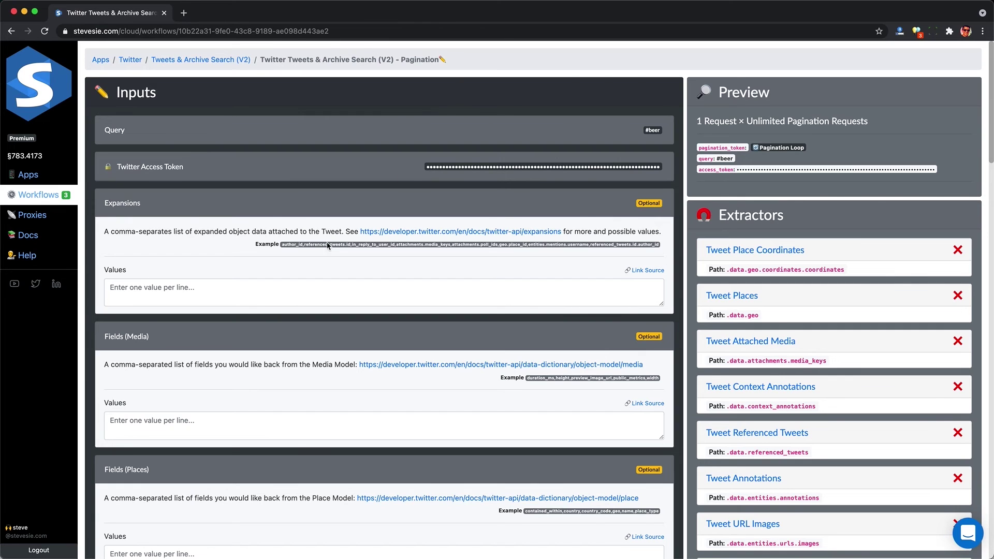
Step: Copy the Expansions and Media example lists into their Values boxes
{"action": "triple_click", "coordinate": [282, 245]}
{"action": "key", "text": "ctrl+c"}
{"action": "left_click", "coordinate": [282, 288]}
{"action": "key", "text": "ctrl+v"}
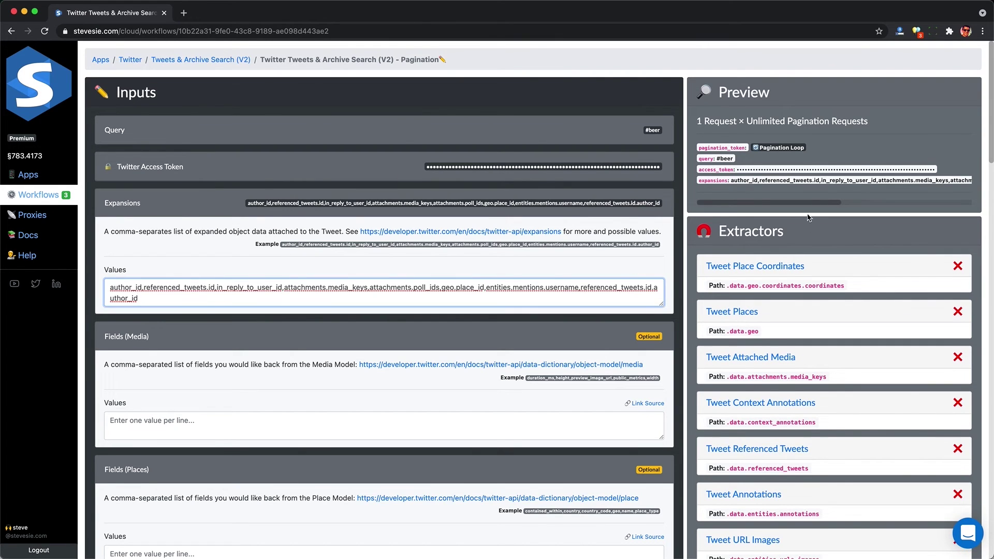
{"action": "triple_click", "coordinate": [857, 181]}
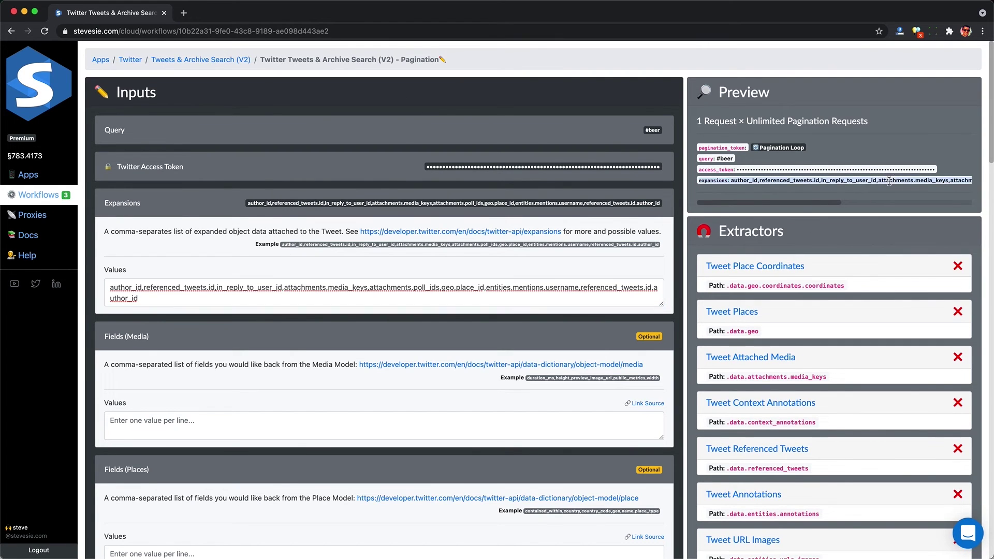
{"action": "triple_click", "coordinate": [532, 378]}
{"action": "key", "text": "ctrl+c"}
{"action": "left_click", "coordinate": [518, 422]}
{"action": "key", "text": "ctrl+v"}
Step: Copy the Places and Polls example field lists into their Values boxes
{"action": "scroll", "coordinate": [535, 345], "scroll_direction": "down", "scroll_amount": 4}
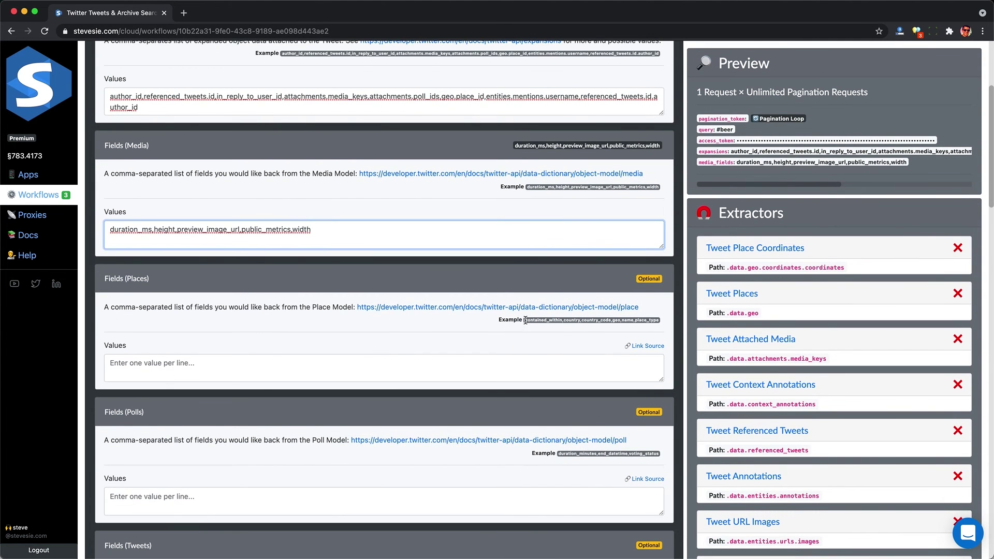
{"action": "triple_click", "coordinate": [526, 320]}
{"action": "key", "text": "ctrl+c"}
{"action": "left_click", "coordinate": [523, 362]}
{"action": "key", "text": "ctrl+v"}
{"action": "scroll", "coordinate": [536, 346], "scroll_direction": "down", "scroll_amount": 4}
{"action": "triple_click", "coordinate": [559, 254]}
{"action": "key", "text": "ctrl+c"}
{"action": "left_click", "coordinate": [554, 292]}
{"action": "key", "text": "ctrl+v"}
Step: Copy the Tweets and Users example field lists into their Values boxes
{"action": "scroll", "coordinate": [554, 293], "scroll_direction": "down", "scroll_amount": 4}
{"action": "triple_click", "coordinate": [234, 273]}
{"action": "key", "text": "ctrl+c"}
{"action": "left_click", "coordinate": [236, 308]}
{"action": "key", "text": "ctrl+v"}
{"action": "scroll", "coordinate": [238, 310], "scroll_direction": "down", "scroll_amount": 4}
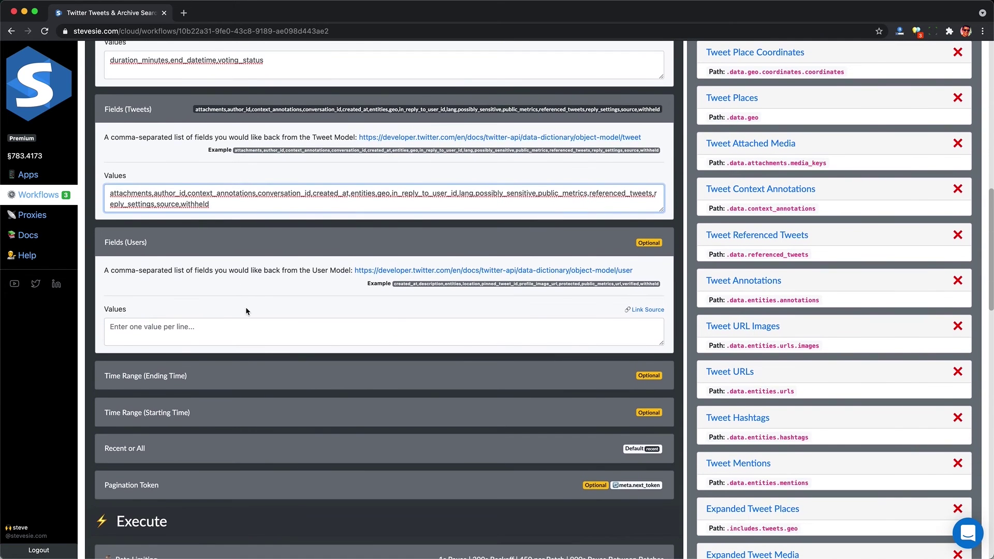
{"action": "triple_click", "coordinate": [395, 284]}
{"action": "key", "text": "ctrl+c"}
{"action": "left_click", "coordinate": [391, 327]}
{"action": "key", "text": "ctrl+v"}
Step: Set Proxy Type to Shared and execute the #beer workflow
{"action": "scroll", "coordinate": [392, 332], "scroll_direction": "down", "scroll_amount": 2}
{"action": "scroll", "coordinate": [392, 331], "scroll_direction": "down", "scroll_amount": 5}
{"action": "left_click", "coordinate": [378, 282]}
{"action": "left_click", "coordinate": [378, 268]}
{"action": "scroll", "coordinate": [376, 276], "scroll_direction": "down", "scroll_amount": 1}
{"action": "scroll", "coordinate": [376, 276], "scroll_direction": "down", "scroll_amount": 2}
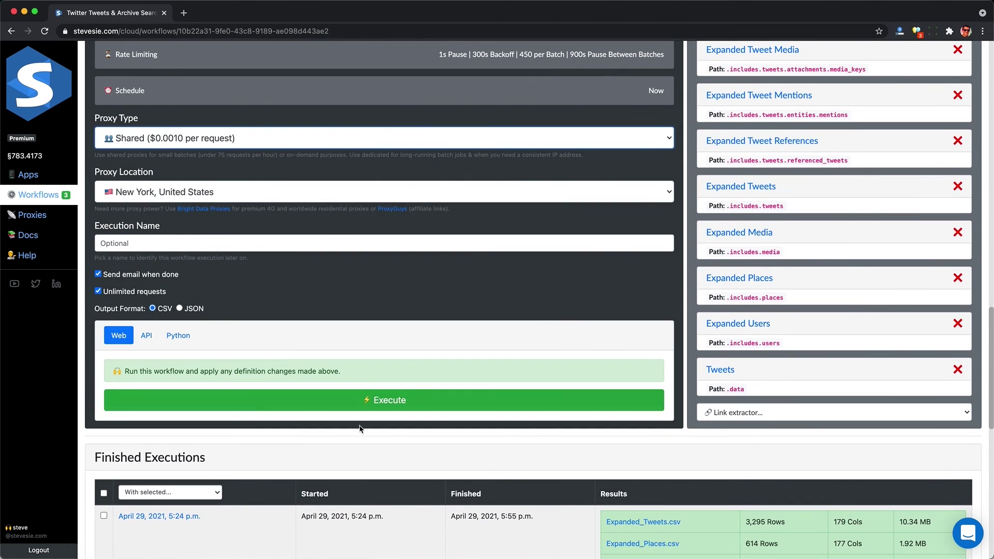
{"action": "left_click", "coordinate": [389, 399]}
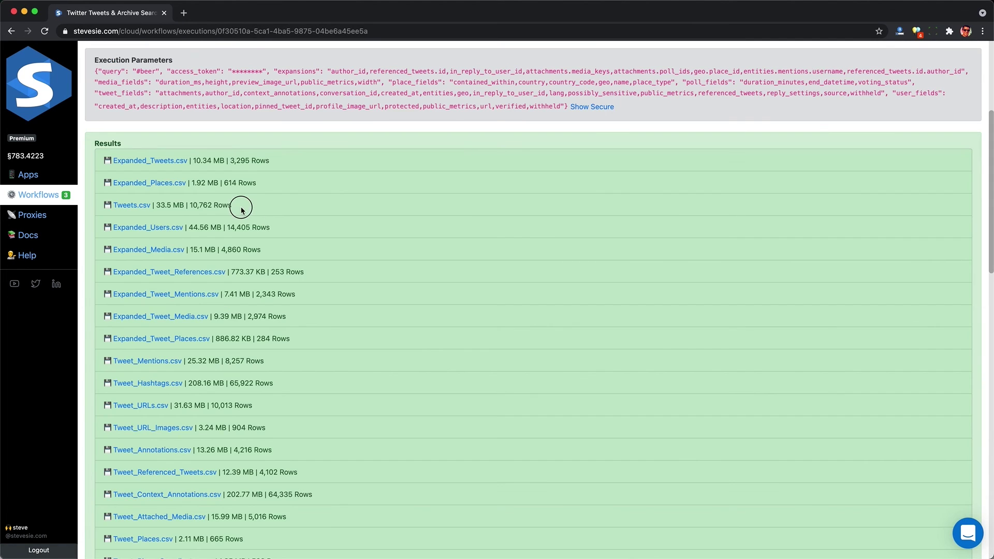
Step: Review the Tweets, Expanded_Users, Expanded_Media, Expanded_Tweet_Places, Tweet_Hashtags and Tweet_URLs CSV results
{"action": "left_click_drag", "start_coordinate": [235, 206], "coordinate": [102, 208]}
{"action": "left_click", "coordinate": [102, 208]}
{"action": "left_click_drag", "start_coordinate": [275, 228], "coordinate": [104, 228]}
{"action": "left_click", "coordinate": [265, 252]}
{"action": "left_click_drag", "start_coordinate": [265, 252], "coordinate": [107, 256]}
{"action": "left_click_drag", "start_coordinate": [297, 343], "coordinate": [100, 342]}
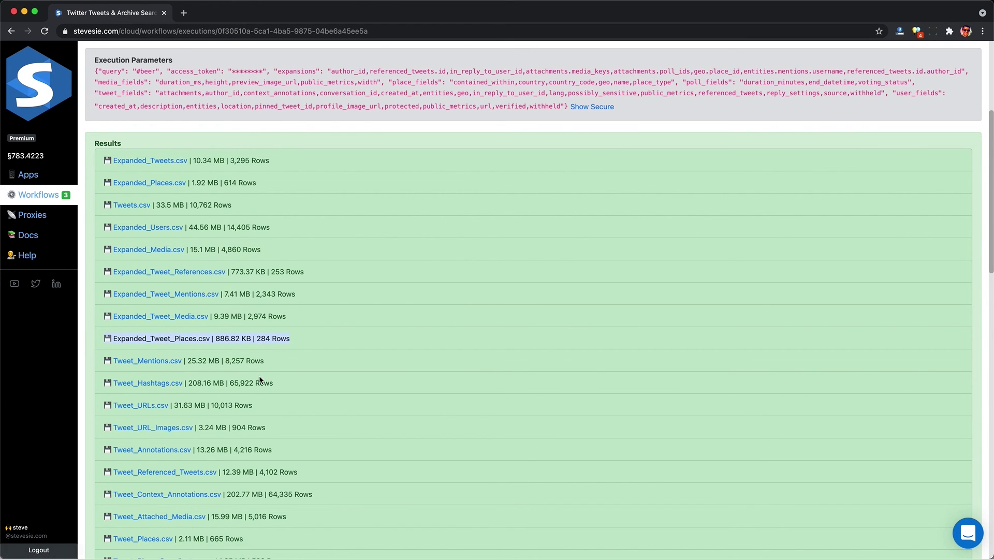
{"action": "left_click_drag", "start_coordinate": [283, 383], "coordinate": [102, 382]}
{"action": "left_click_drag", "start_coordinate": [257, 407], "coordinate": [112, 409]}
{"action": "scroll", "coordinate": [256, 420], "scroll_direction": "down", "scroll_amount": 3}
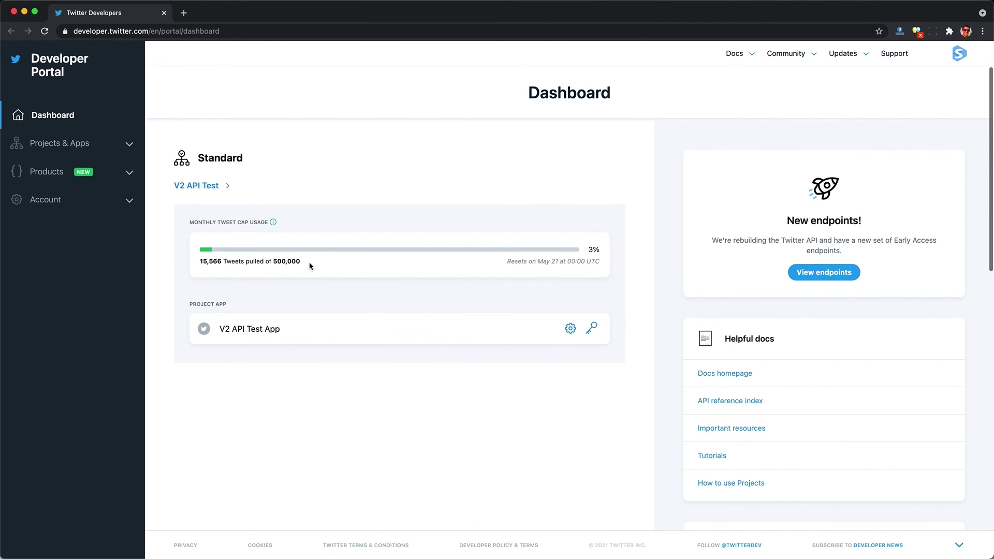
{"action": "left_click_drag", "start_coordinate": [302, 263], "coordinate": [200, 262]}
{"action": "left_click", "coordinate": [196, 265]}
{"action": "triple_click", "coordinate": [195, 262]}
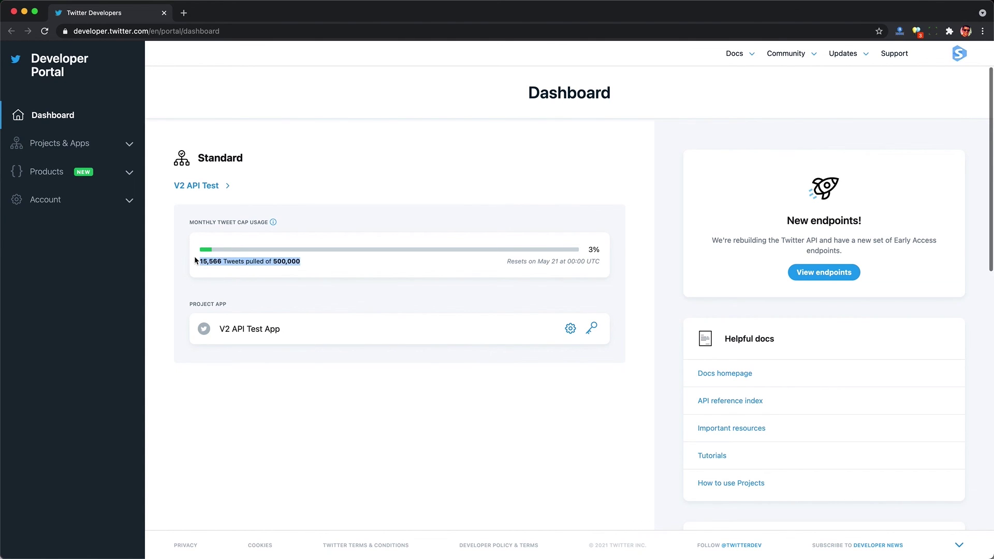